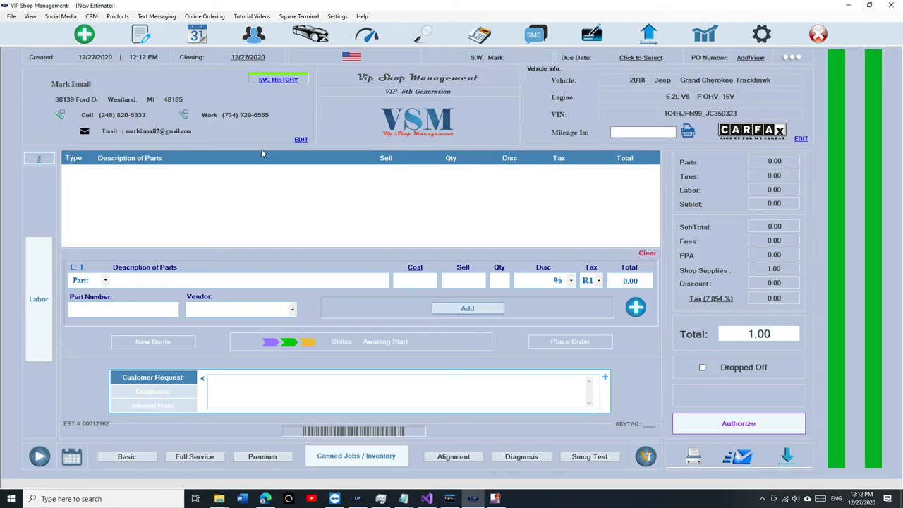
Step: Add the Basic oil change and Alignment canned jobs to the Jeep estimate, then open TireHub's tire-size search
left_click(126, 457)
left_click(442, 459)
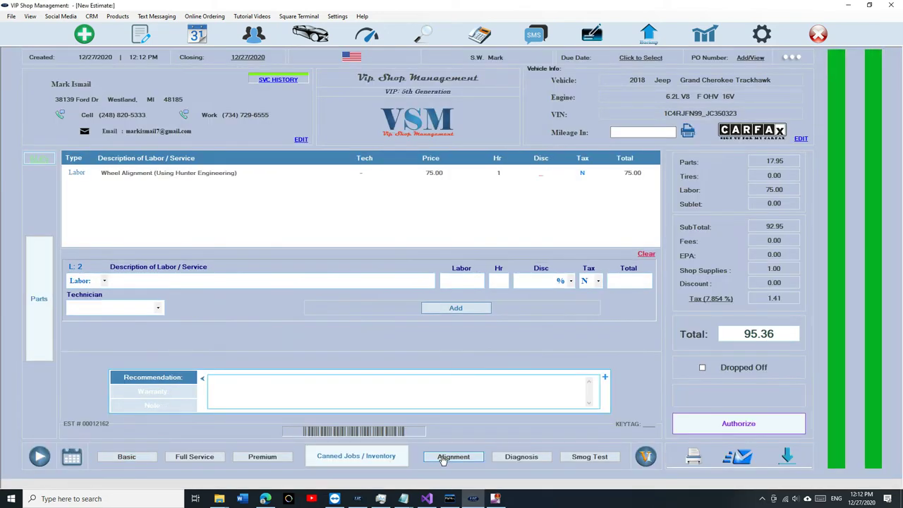
left_click(35, 298)
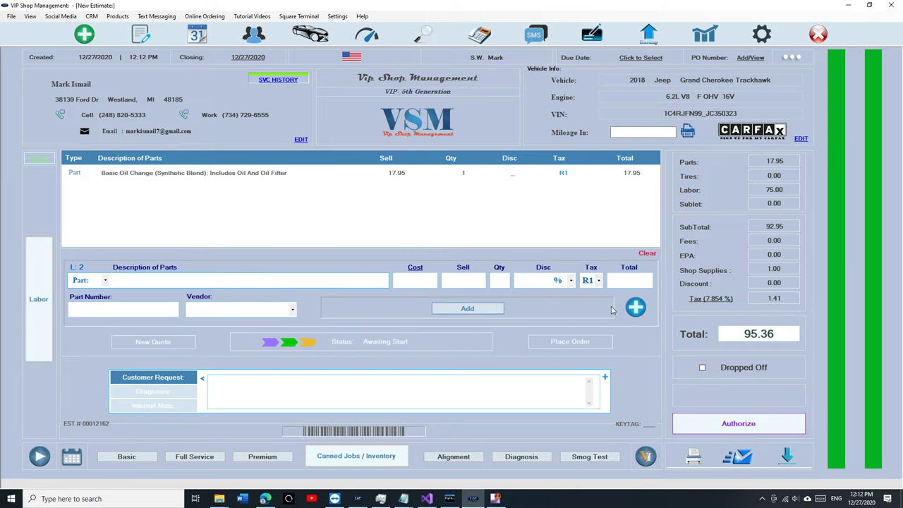
left_click(624, 317)
left_click(611, 236)
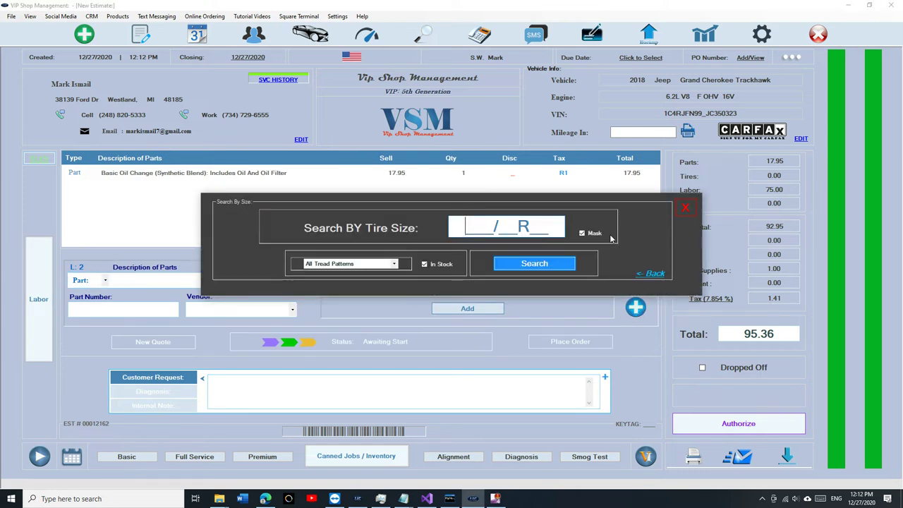
Step: Search size 245/45R20 and add four Firestone Firehawk Gt tires, 671.96 total
type("245/45R20")
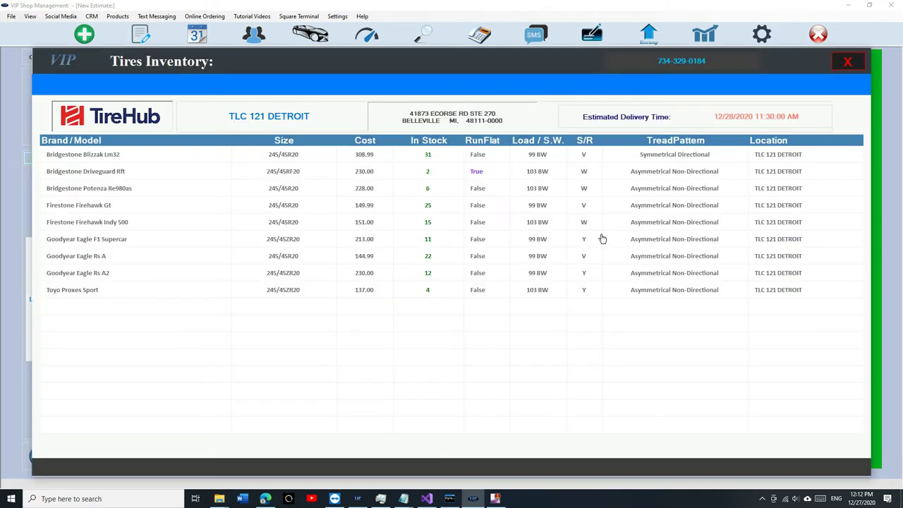
double_click(430, 205)
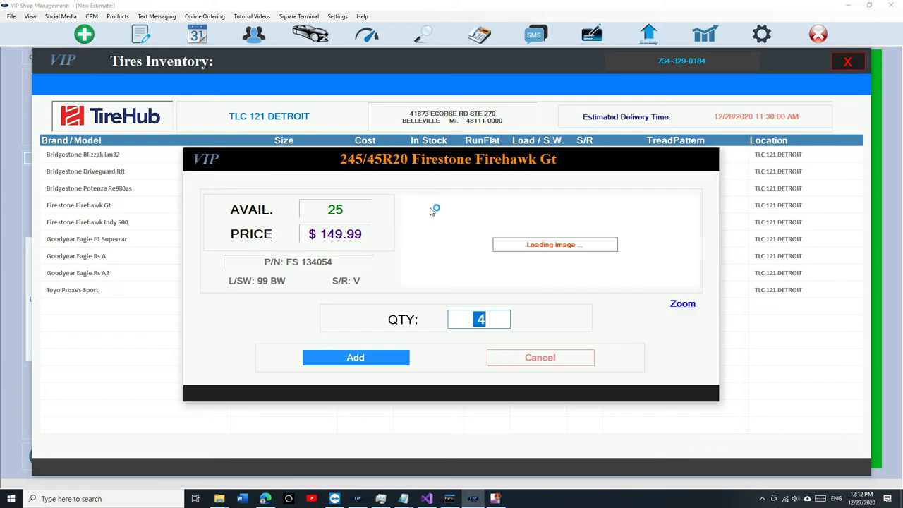
left_click(679, 305)
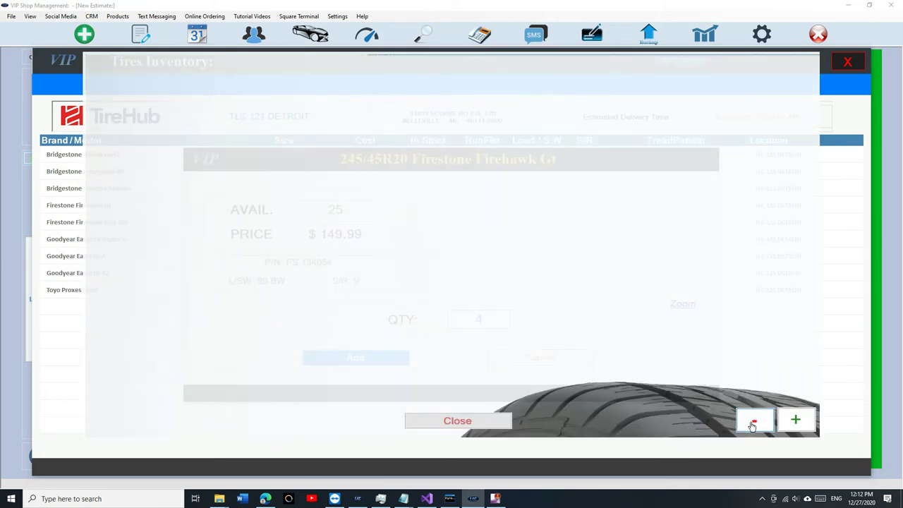
left_click(753, 423)
left_click(409, 423)
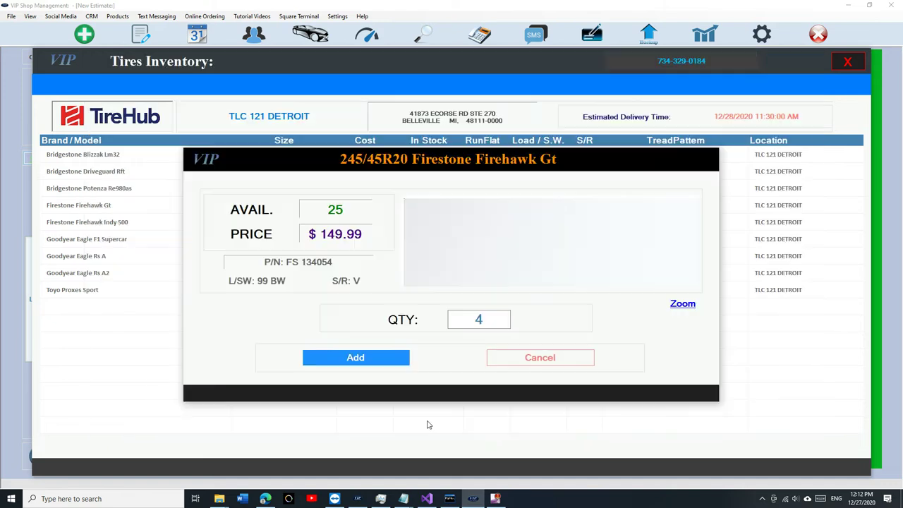
left_click(369, 359)
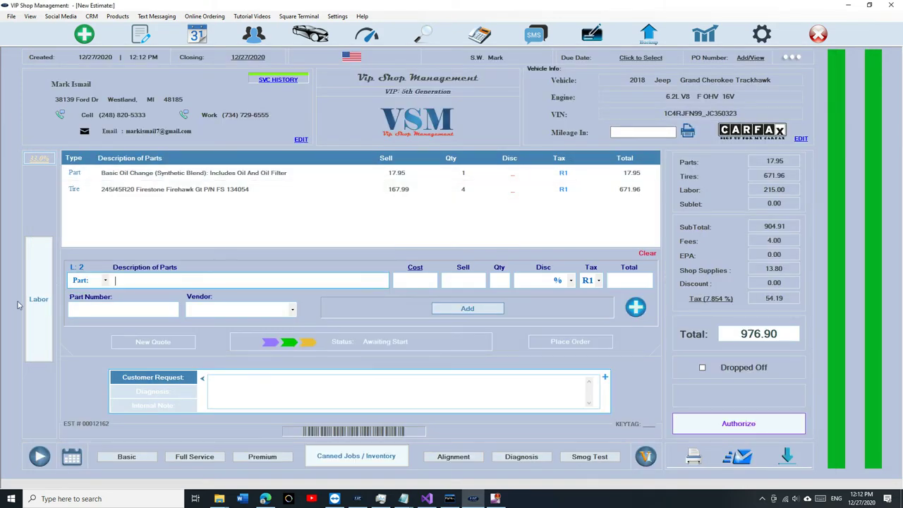
Step: Authorize the Jeep estimate and pay the 976.90 invoice in cash
left_click(790, 424)
left_click(605, 269)
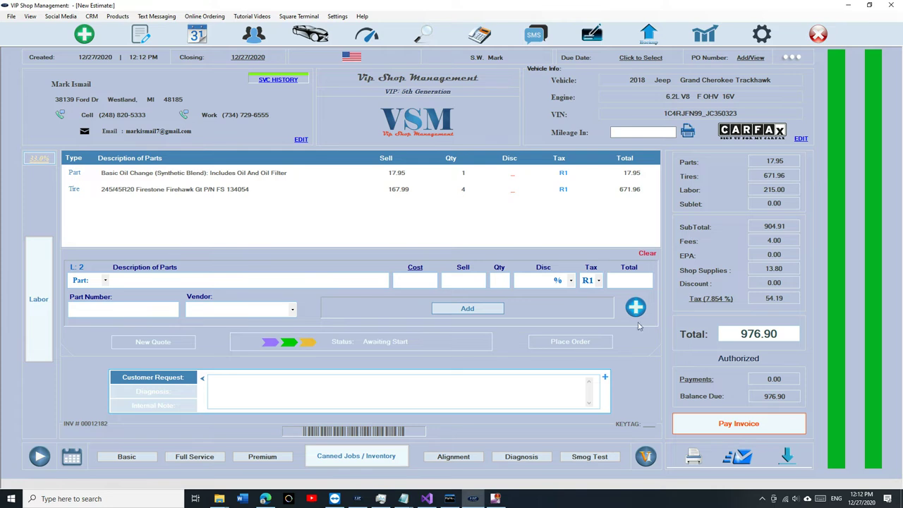
left_click(757, 425)
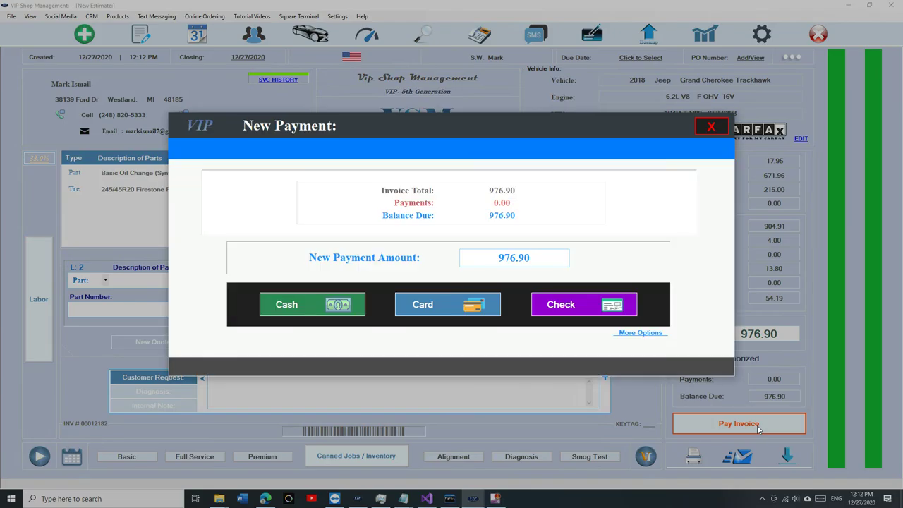
left_click(303, 304)
left_click(594, 322)
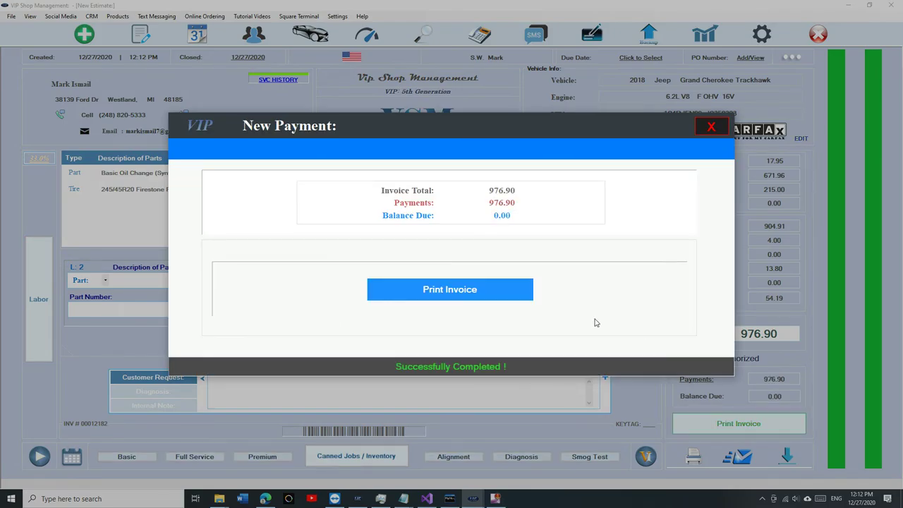
left_click(710, 127)
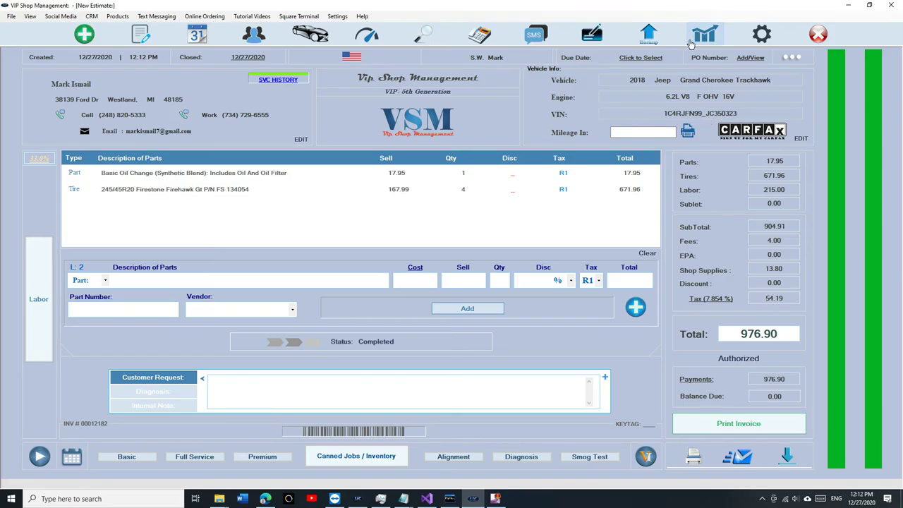
Step: Enter the reports area with the passcode and open the Daily-Weekly Report
left_click(698, 39)
type("1234")
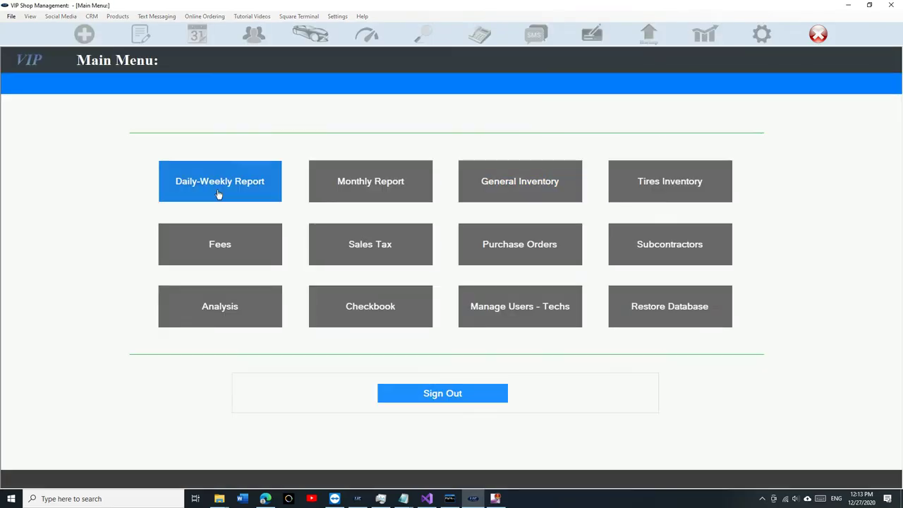
left_click(218, 195)
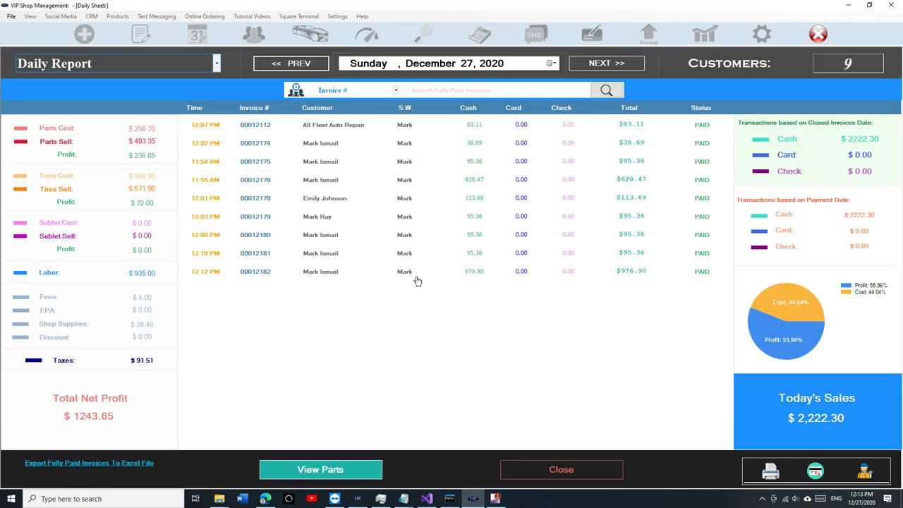
Step: Open a paid invoice from the report, browse previous and next invoices, then close the report
double_click(417, 275)
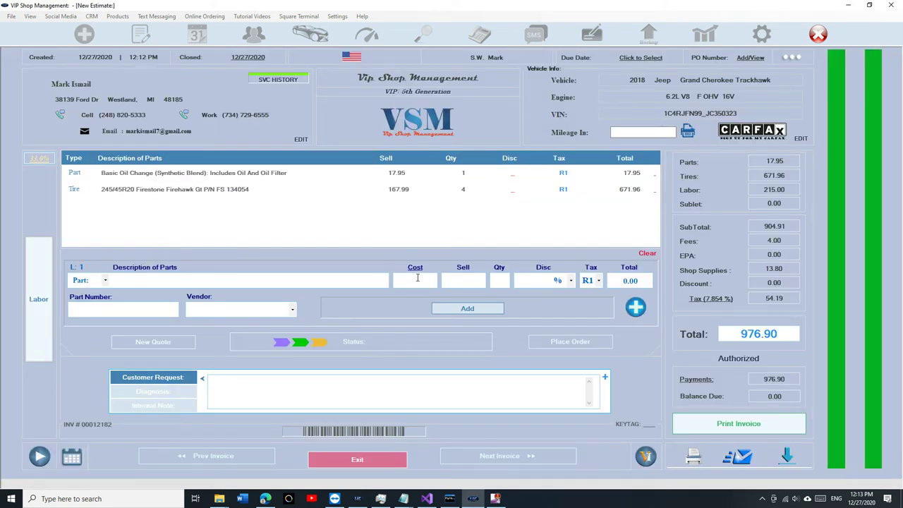
left_click(252, 457)
left_click(252, 458)
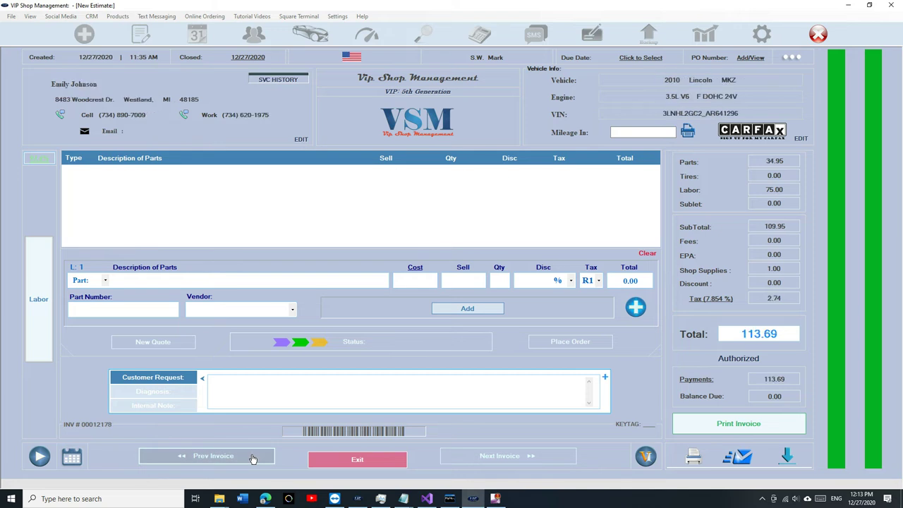
left_click(248, 458)
left_click(233, 457)
left_click(225, 457)
left_click(357, 459)
left_click(559, 472)
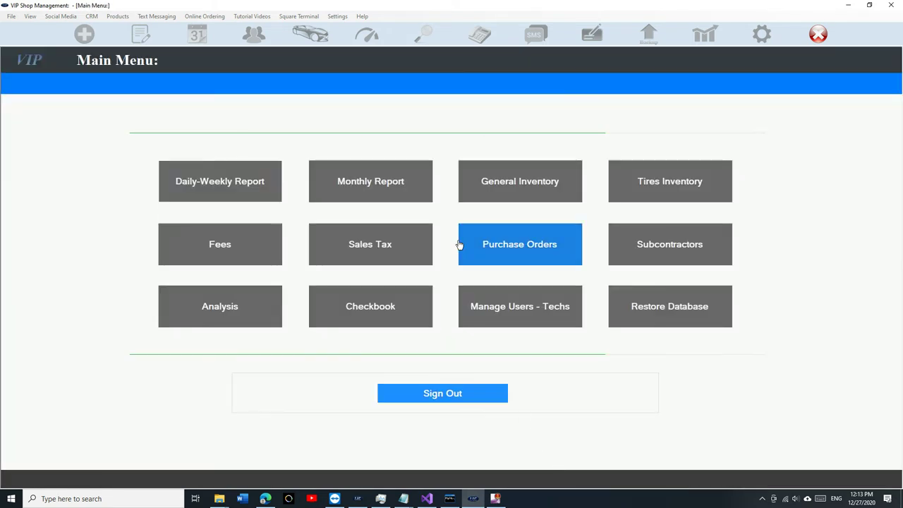
left_click(451, 392)
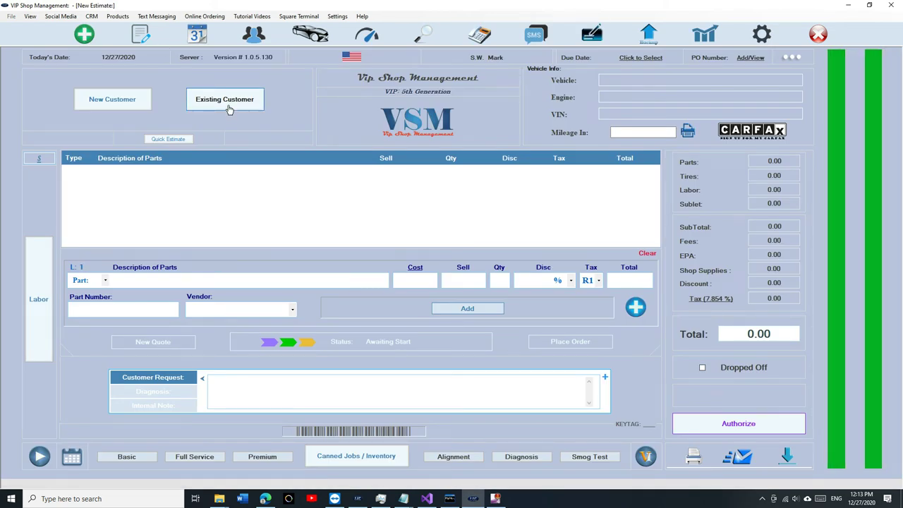
Step: Find the existing customer by name and select their 2006 Pontiac G6 GT for the estimate
left_click(202, 108)
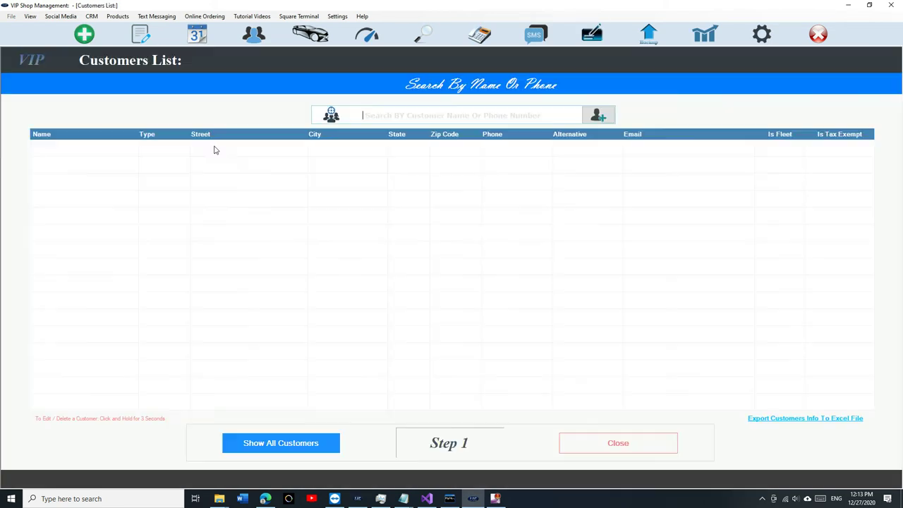
type("makr is")
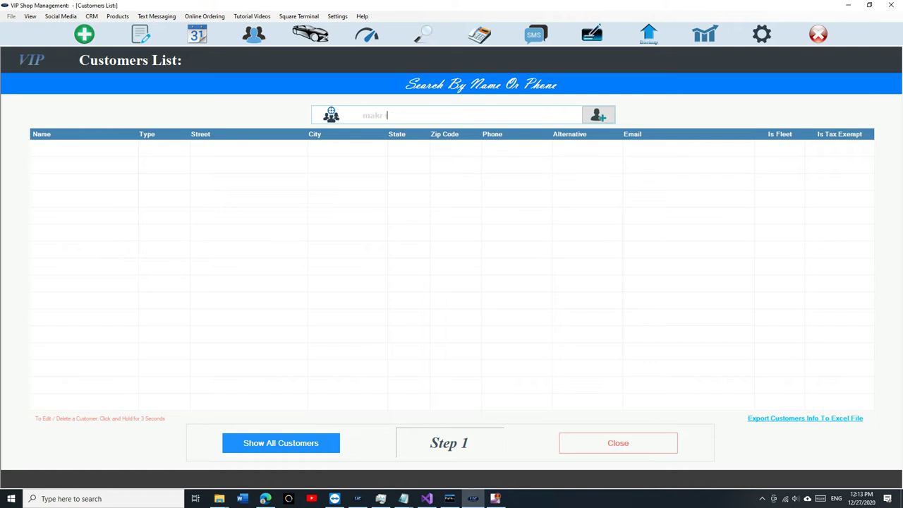
key("BackSpace")
key("BackSpace")
key("BackSpace")
key("BackSpace")
key("BackSpace")
key("BackSpace")
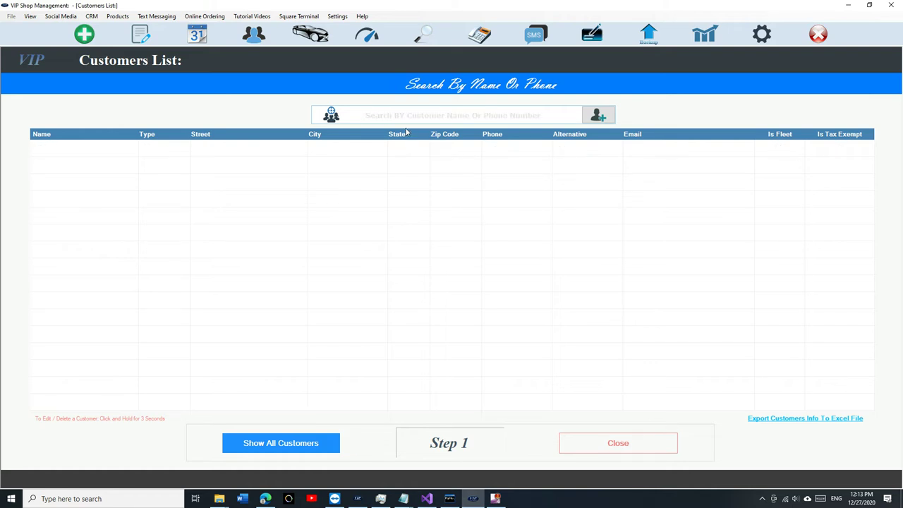
type("mark is")
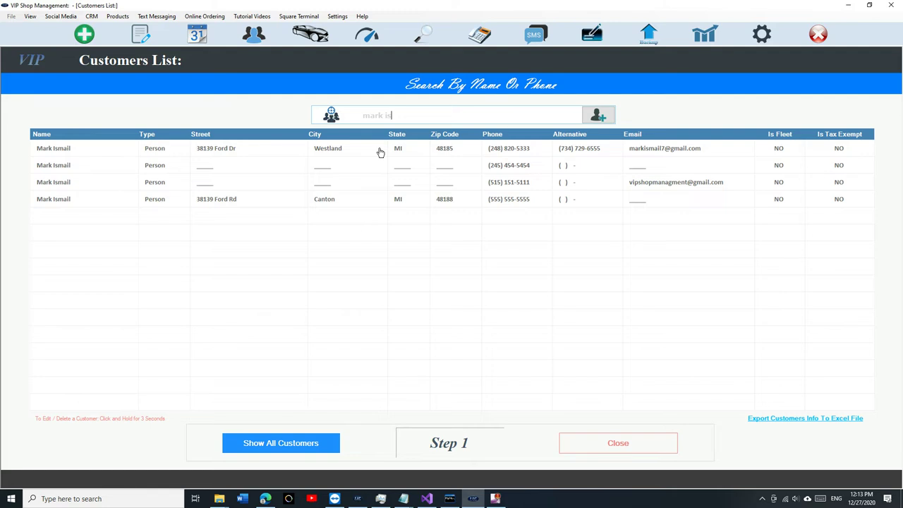
left_click(380, 153)
left_click(368, 168)
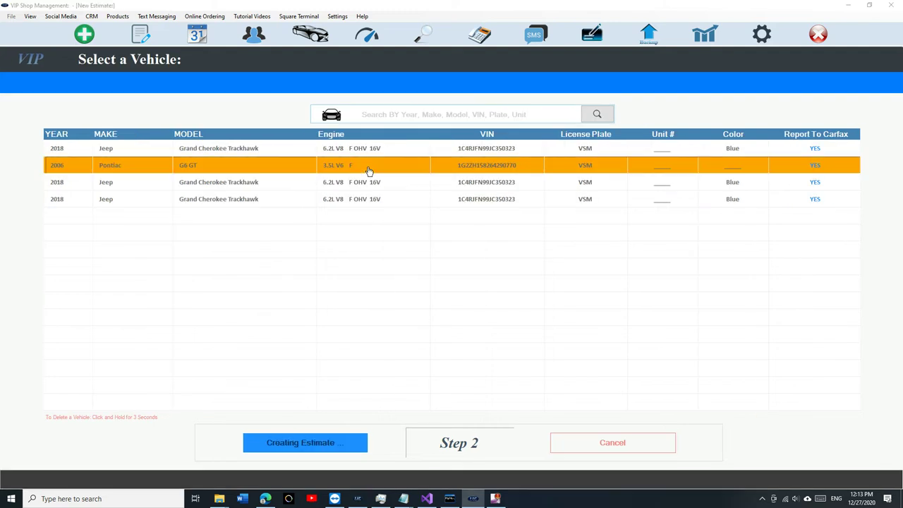
Step: Add the Alternator canned job to the Pontiac estimate
left_click(350, 452)
left_click(218, 172)
left_click(580, 415)
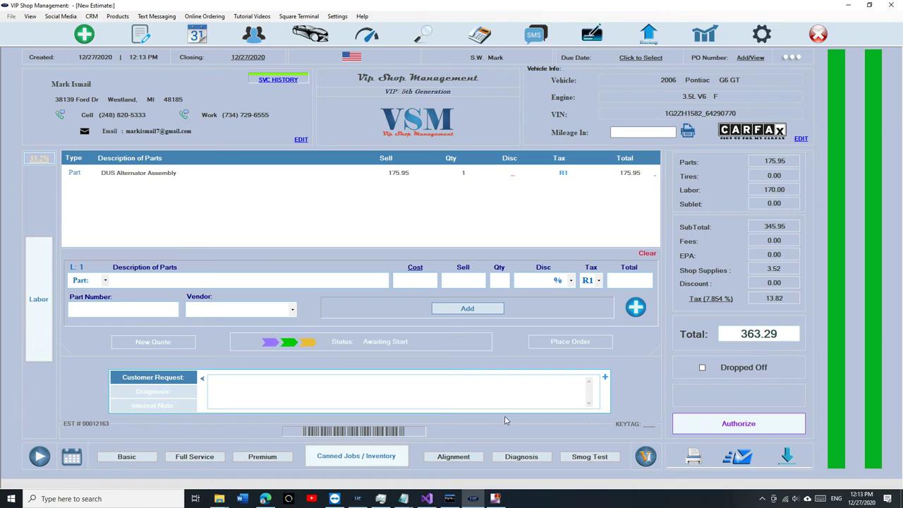
Step: Delete the DUS Alternator Assembly part line and the RF Hub Bearing labor line
left_click(39, 300)
left_click(39, 300)
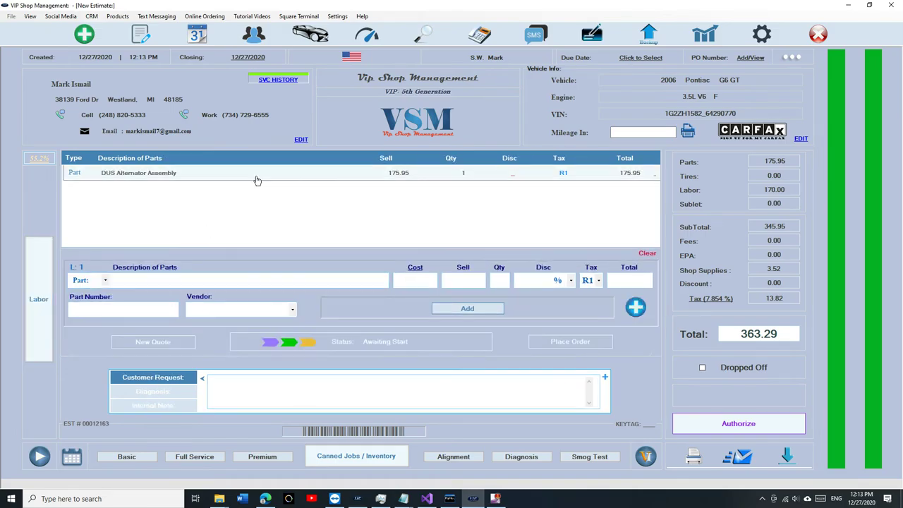
left_click(254, 176)
left_click(550, 311)
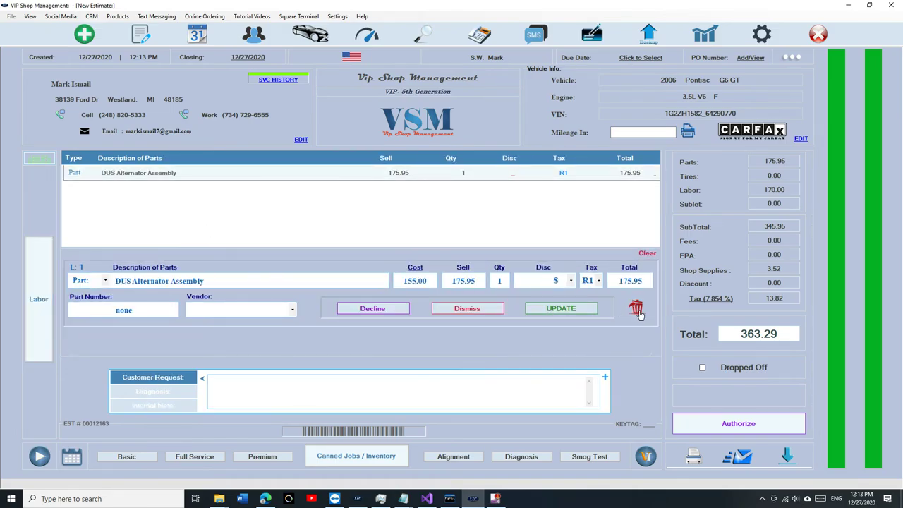
left_click(636, 310)
left_click(39, 299)
left_click(207, 175)
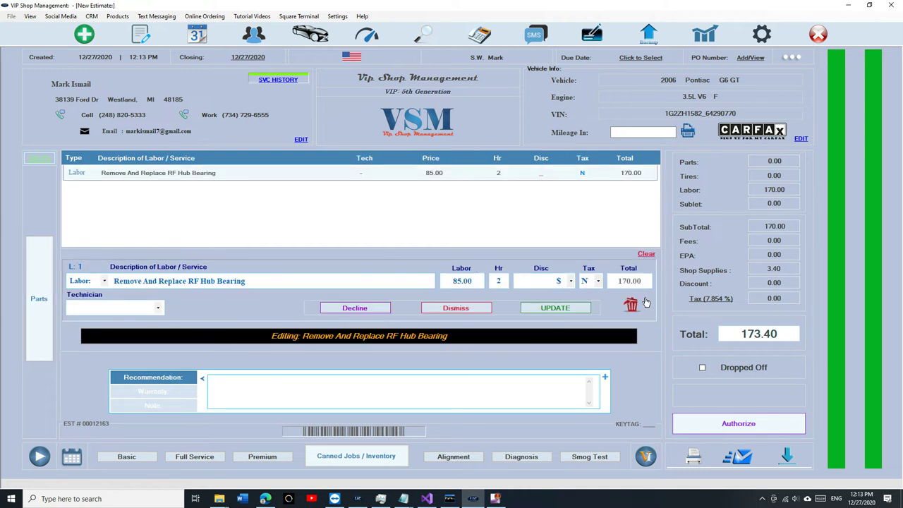
left_click(633, 306)
left_click(39, 299)
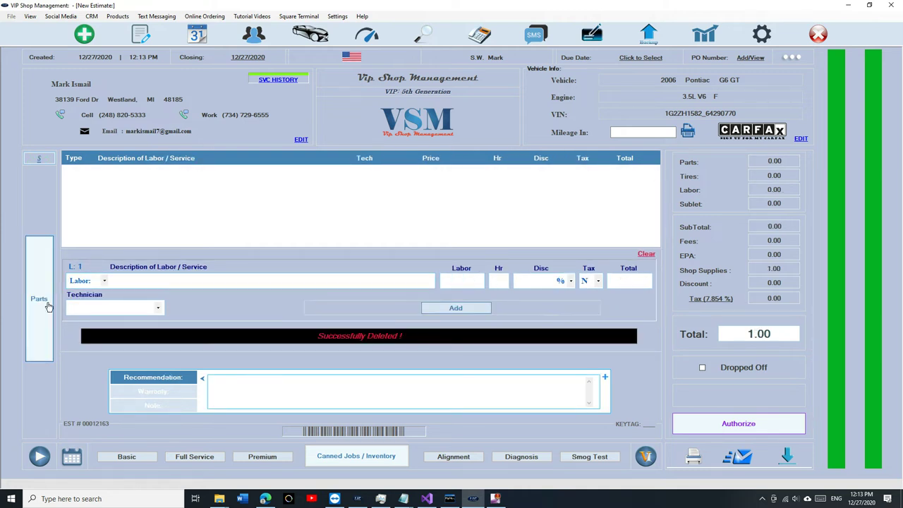
Step: Add Basic and Premium oil change jobs, with Premium moved above Basic, totalling 69.10
left_click(134, 457)
left_click(262, 457)
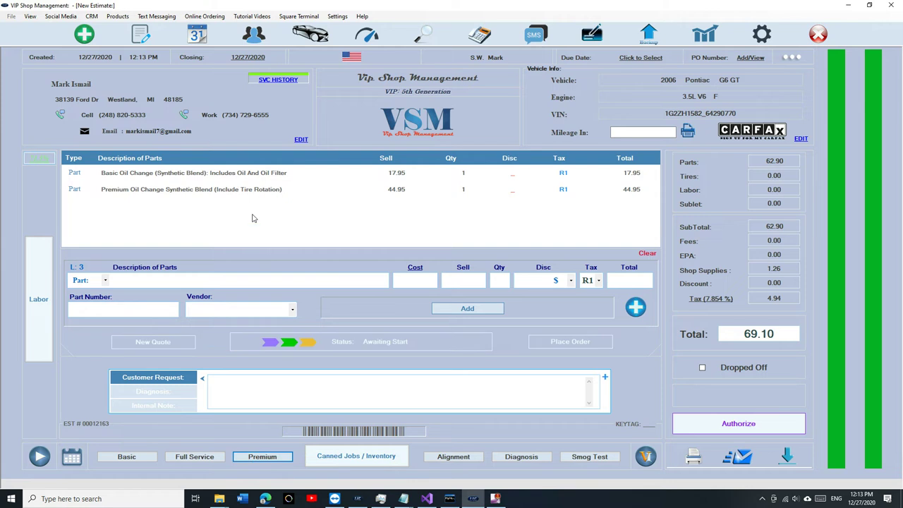
mouse_move(256, 194)
left_mouse_down()
mouse_move(268, 191)
mouse_move(256, 177)
left_mouse_up()
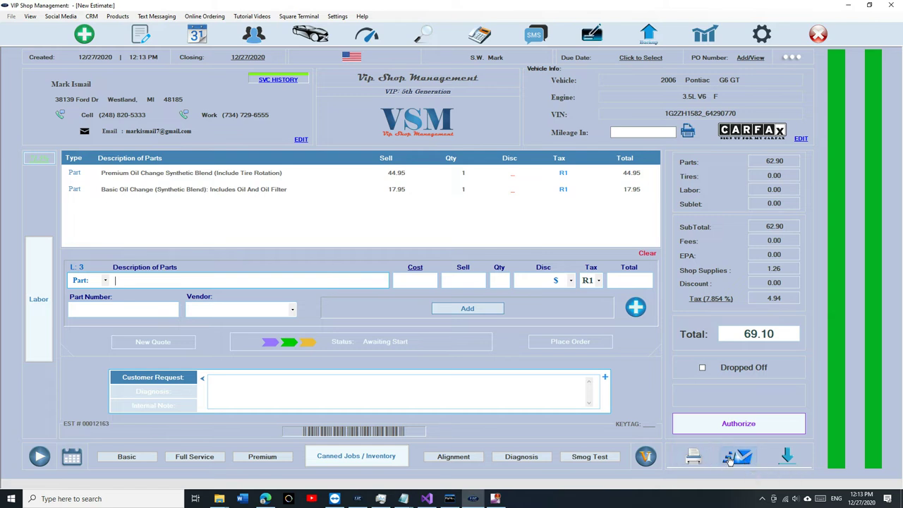
Step: Email the 69.10 Pontiac estimate to the customer as an approval request and begin authorization
left_click(729, 459)
left_click(425, 277)
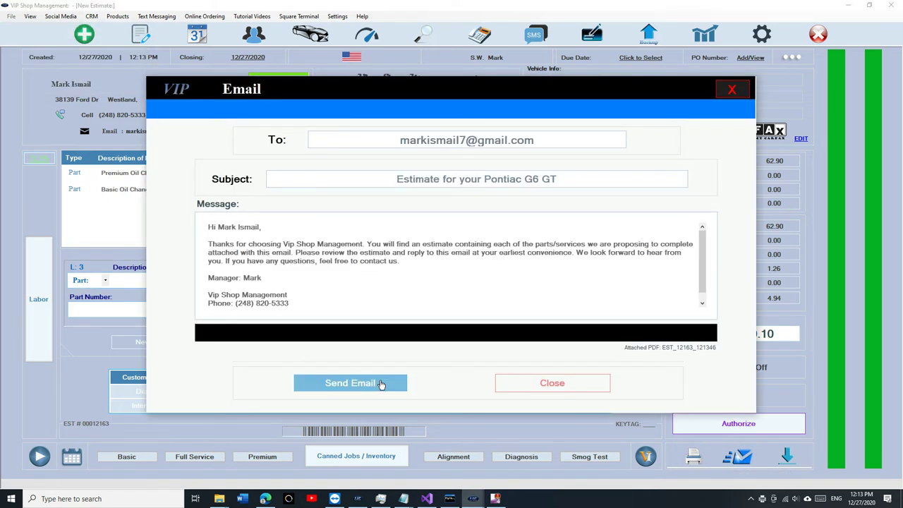
left_click(379, 383)
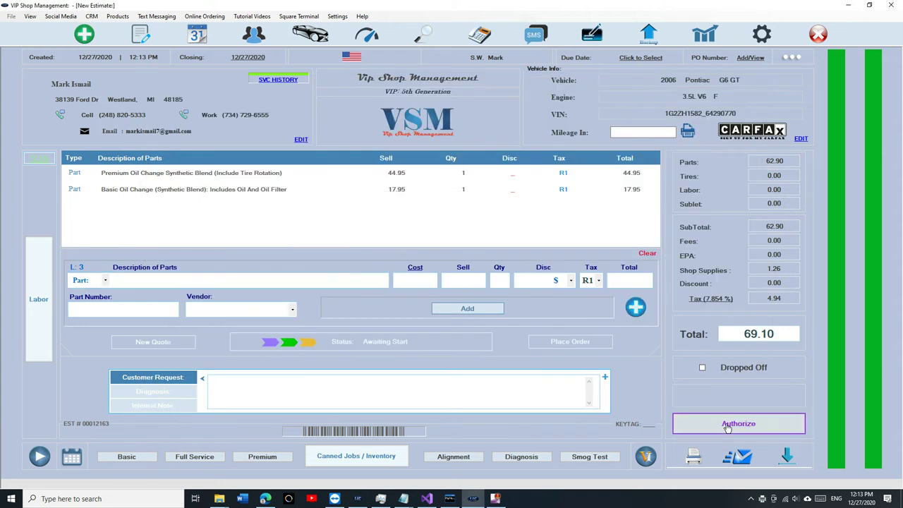
left_click(738, 423)
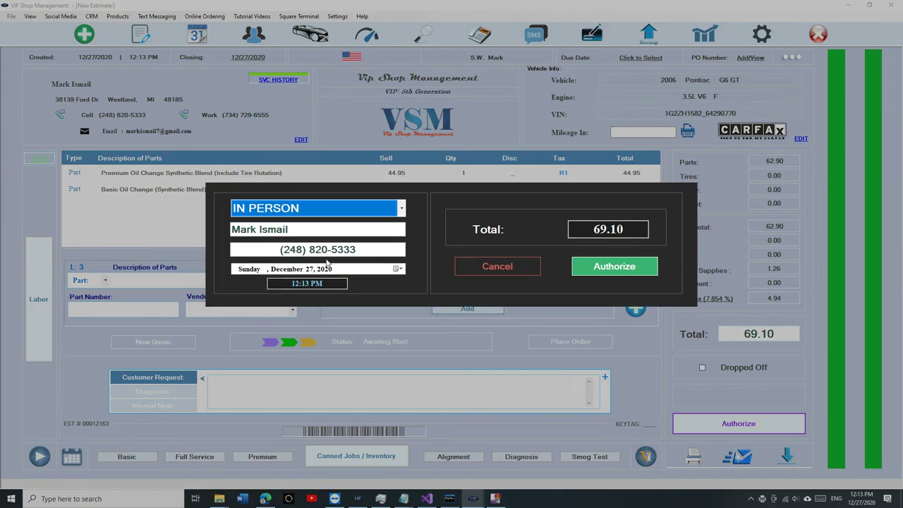
Step: Authorize the Pontiac estimate, pay the 69.10 balance by check, and print the invoice
left_click(610, 267)
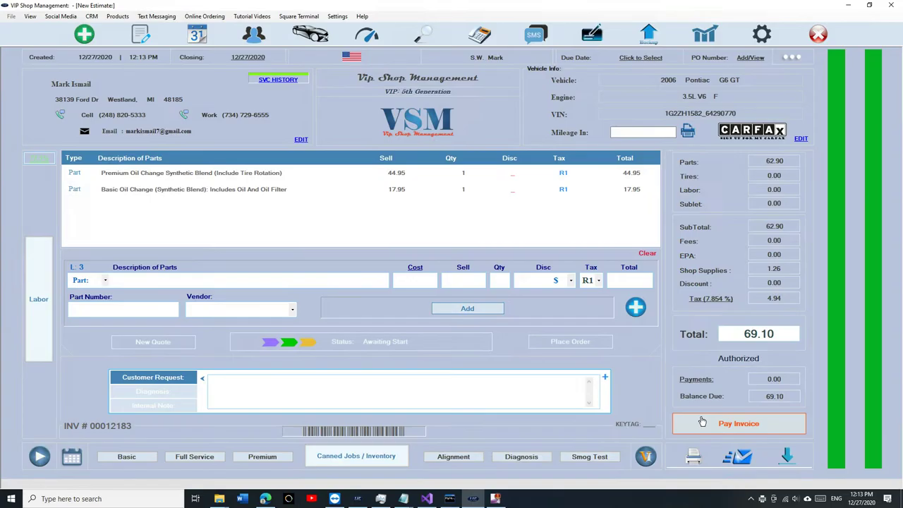
left_click(738, 423)
left_click(598, 299)
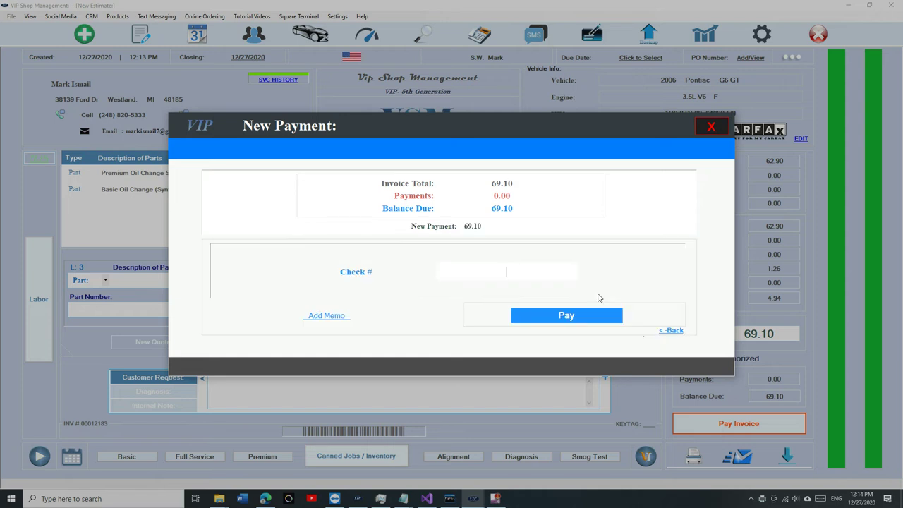
left_click(557, 318)
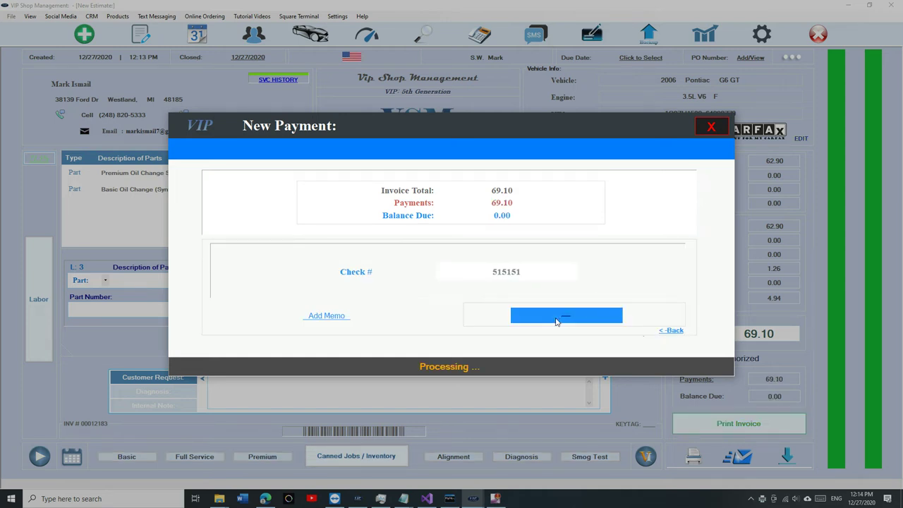
left_click(504, 290)
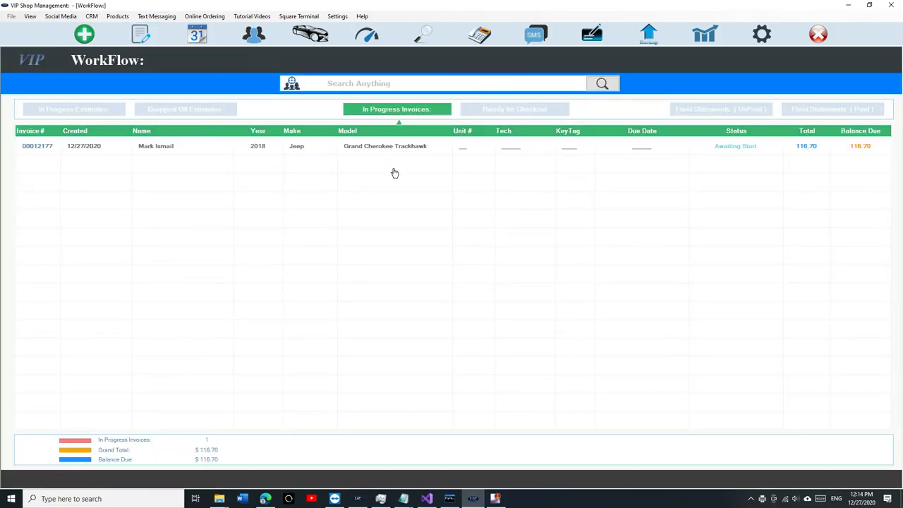
Step: Open the Jeep Grand Cherokee invoice and authorize its additional cost
double_click(397, 145)
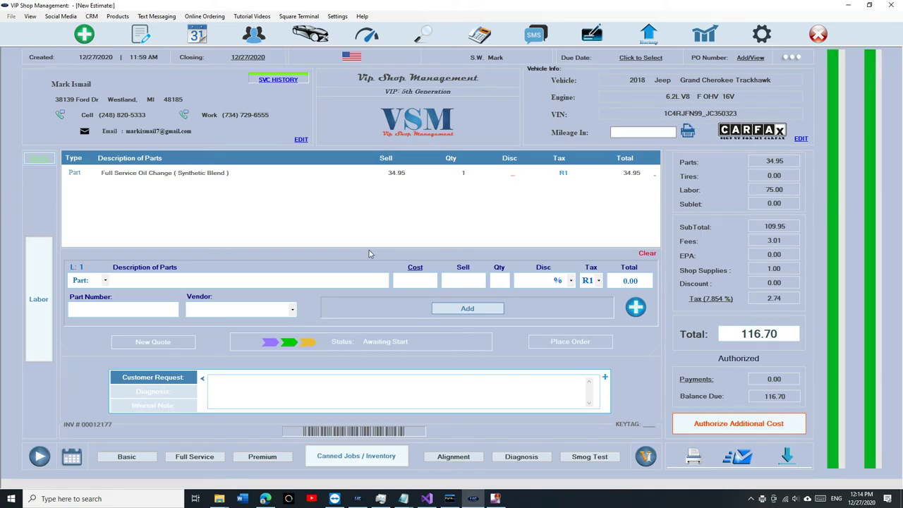
left_click(32, 312)
left_click(32, 312)
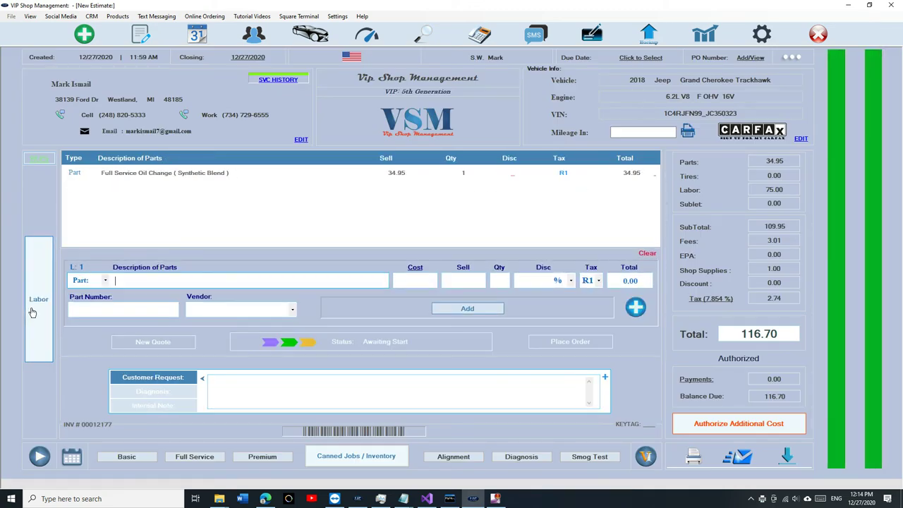
left_click(695, 424)
left_click(599, 280)
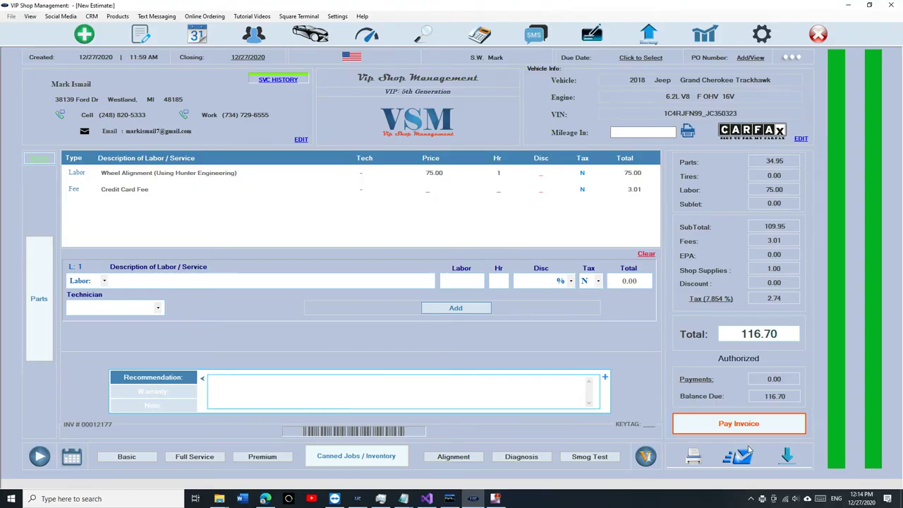
left_click(742, 424)
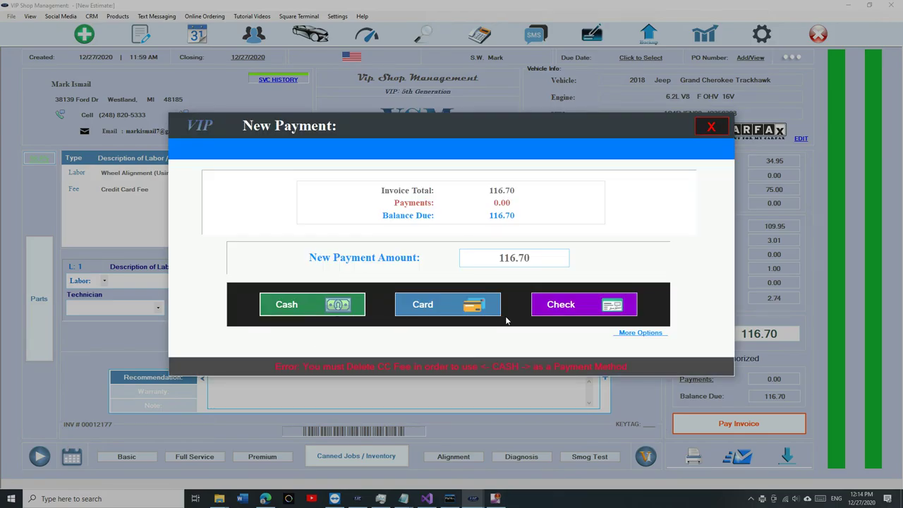
left_click(709, 128)
Step: Delete the Credit Card Fee line and pay the 113.69 total in cash
left_click(275, 189)
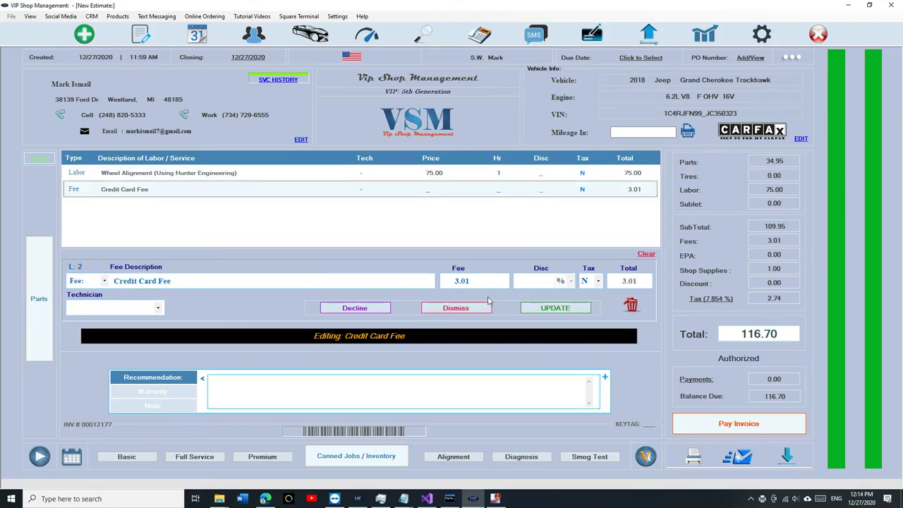
left_click(630, 304)
left_click(705, 424)
left_click(331, 304)
left_click(526, 317)
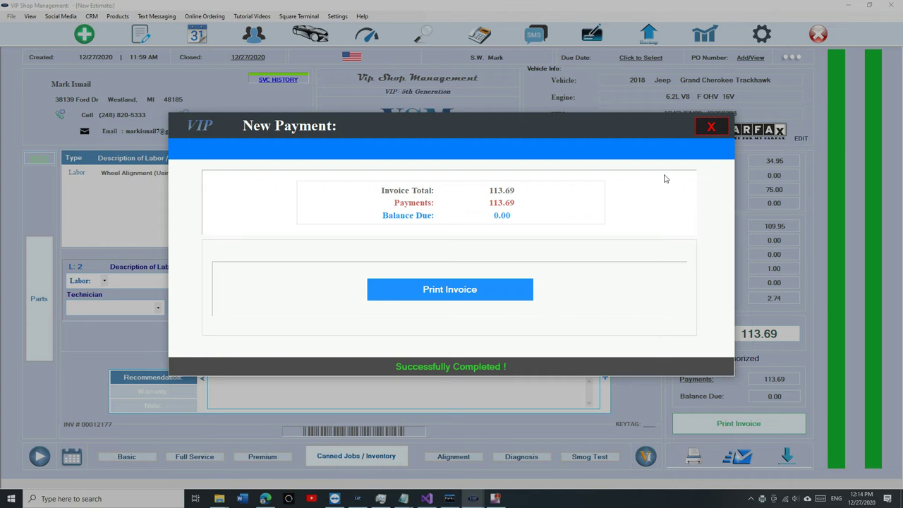
left_click(711, 128)
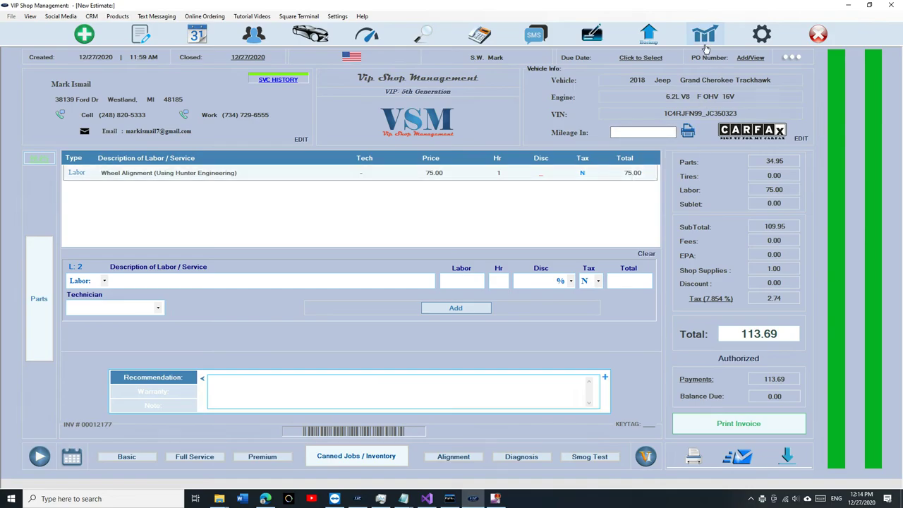
Step: Browse the workflow, appointments calendar, customers and vehicles lists, then start a new 0.00 estimate
left_click(143, 36)
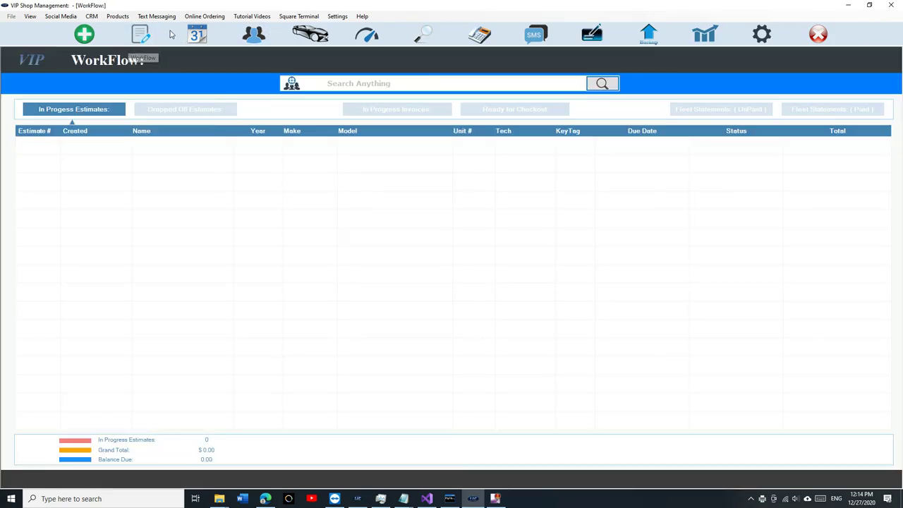
left_click(197, 34)
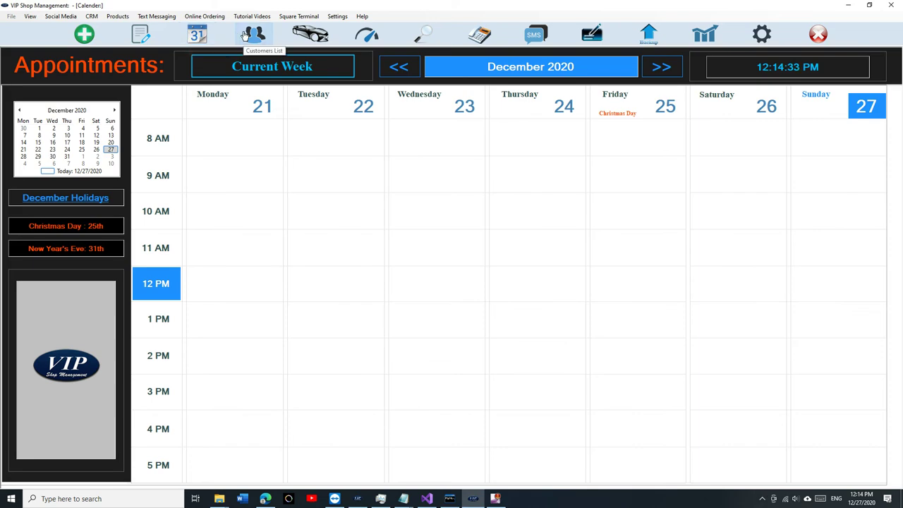
left_click(393, 73)
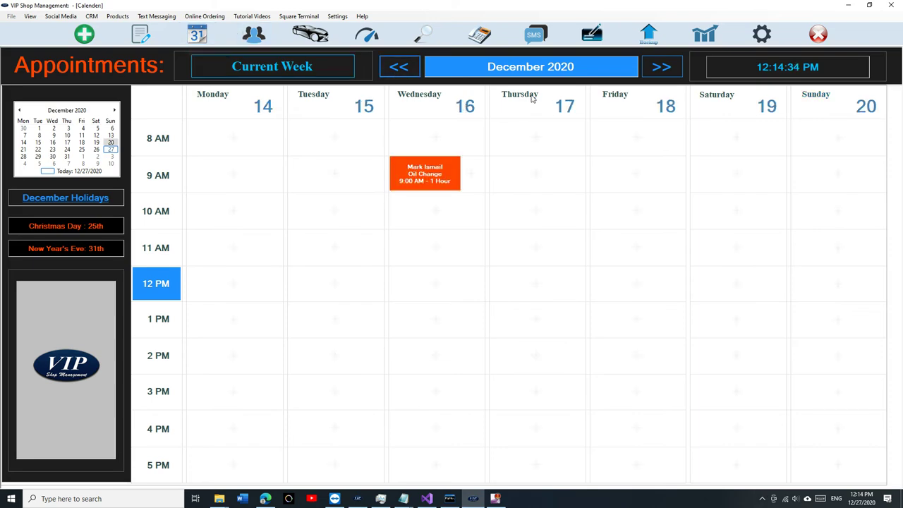
left_click(657, 71)
left_click(254, 36)
left_click(323, 39)
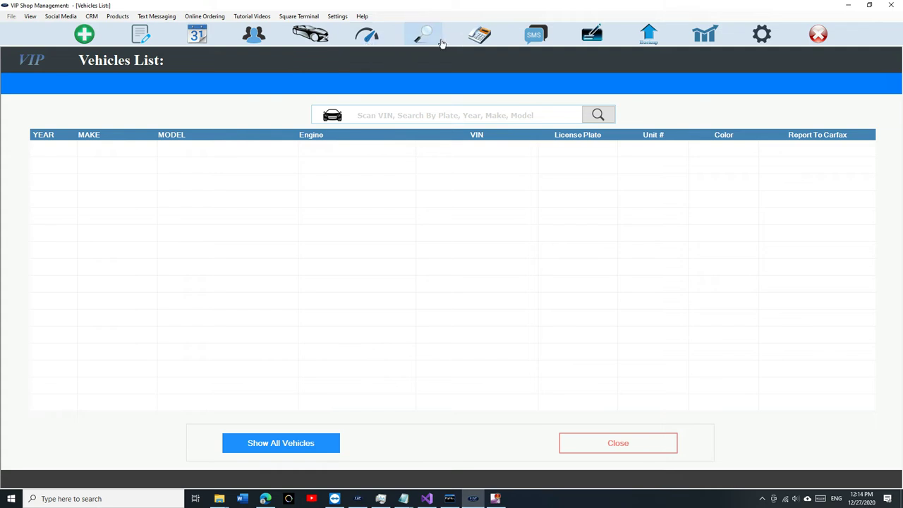
left_click(148, 39)
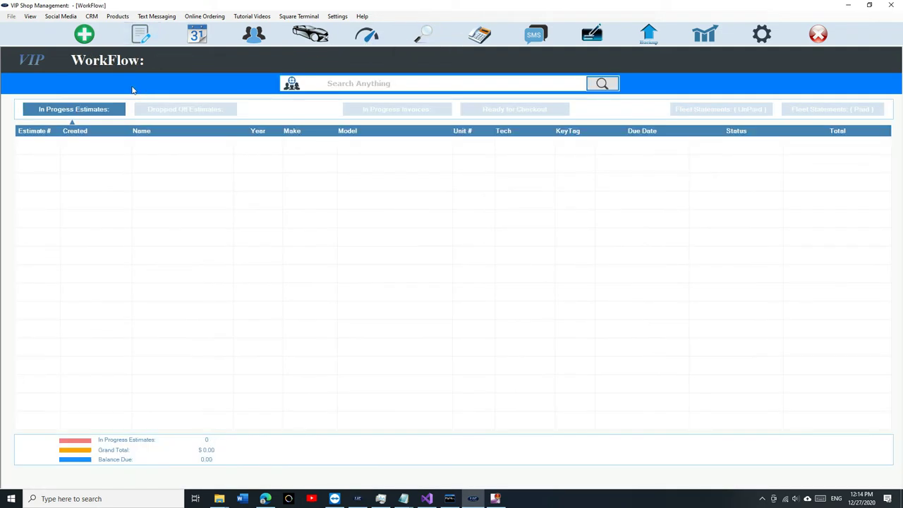
left_click(84, 34)
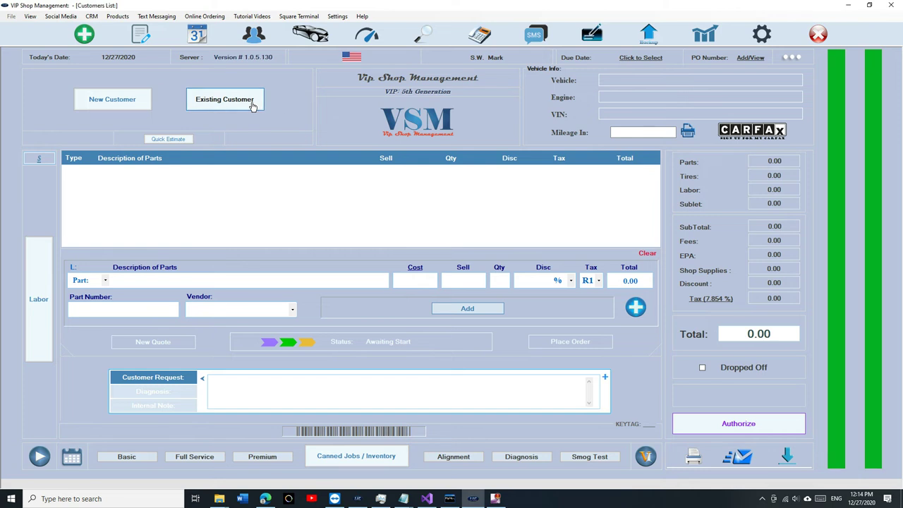
Step: Find the existing customer by phone number and start an estimate for their 2006 Pontiac G6 GT with the Basic Oil Change job
left_click(252, 102)
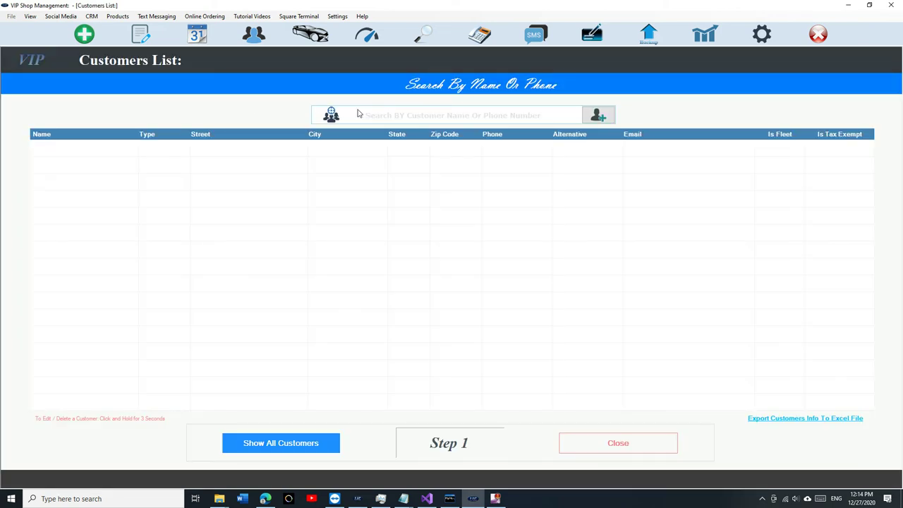
type("mark")
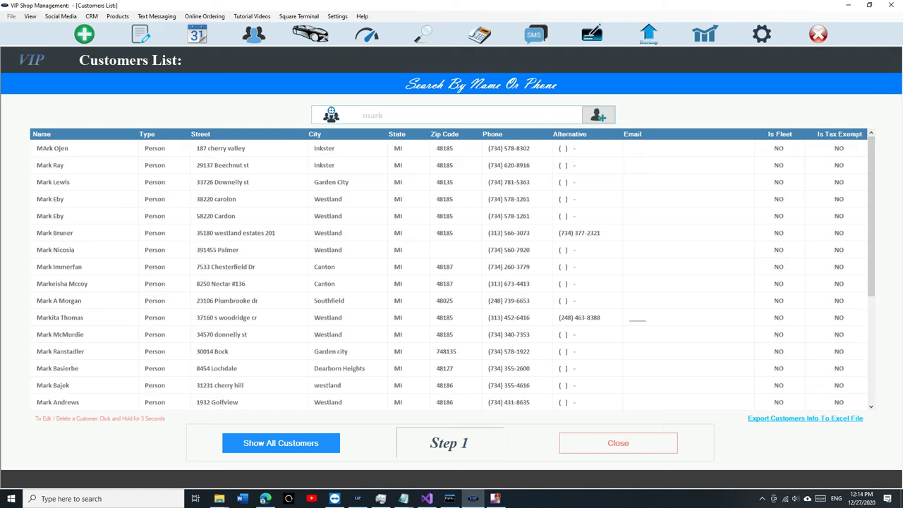
key("BackSpace")
key("BackSpace")
key("BackSpace")
key("BackSpace")
key("BackSpace")
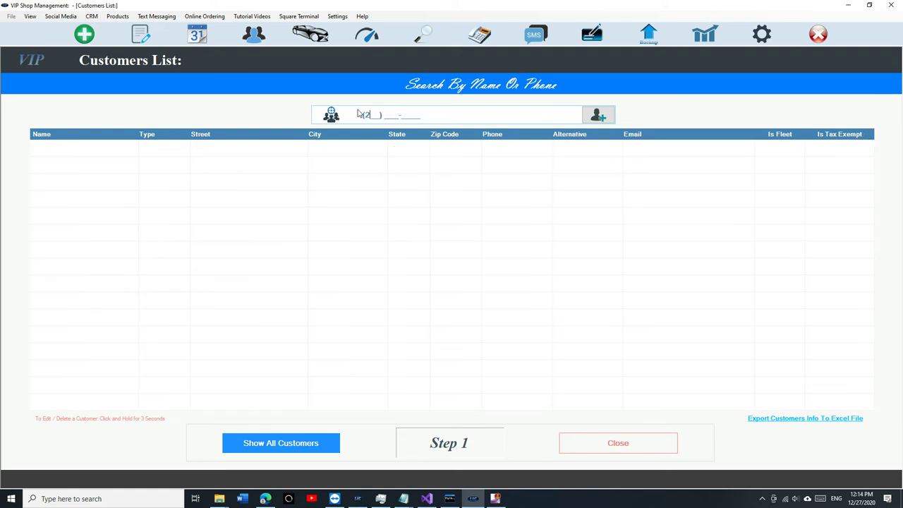
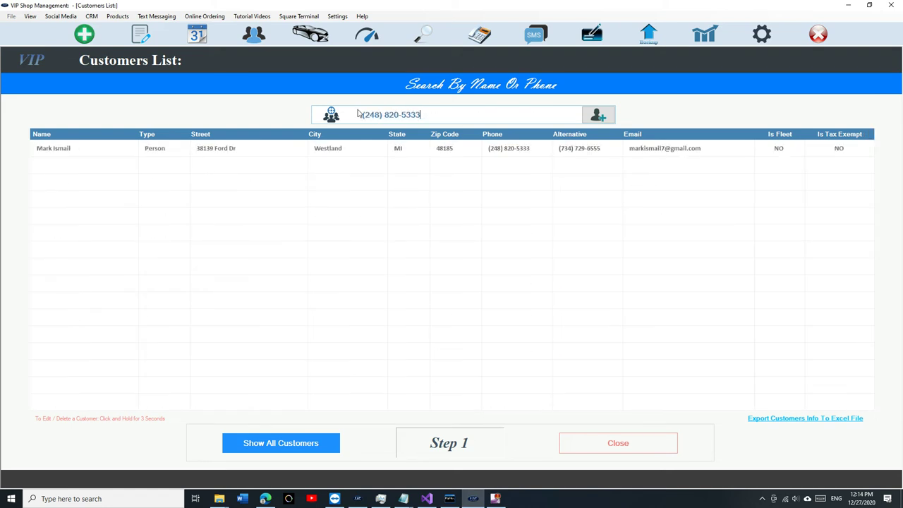
left_click(369, 153)
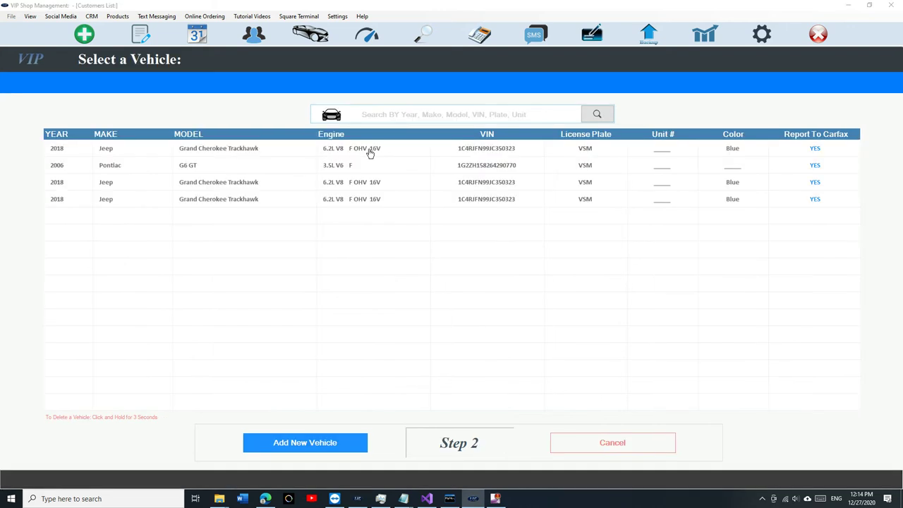
left_click(369, 165)
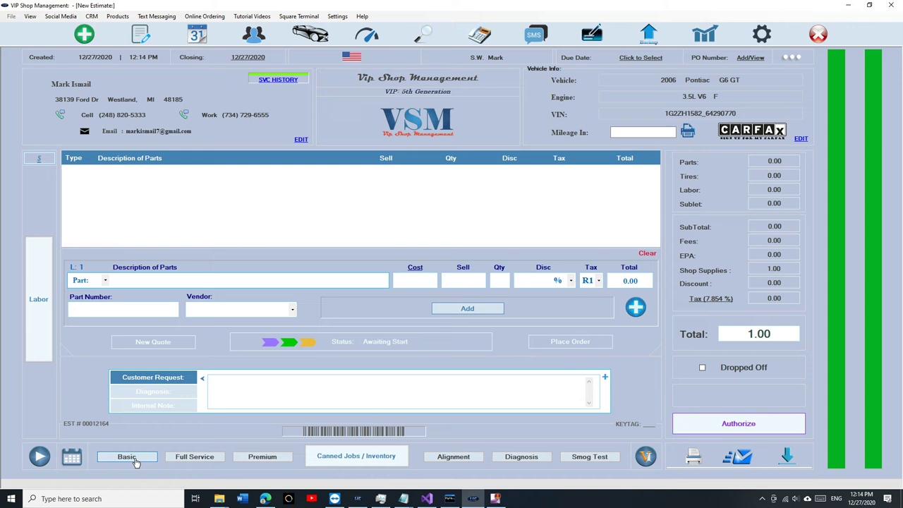
left_click(135, 459)
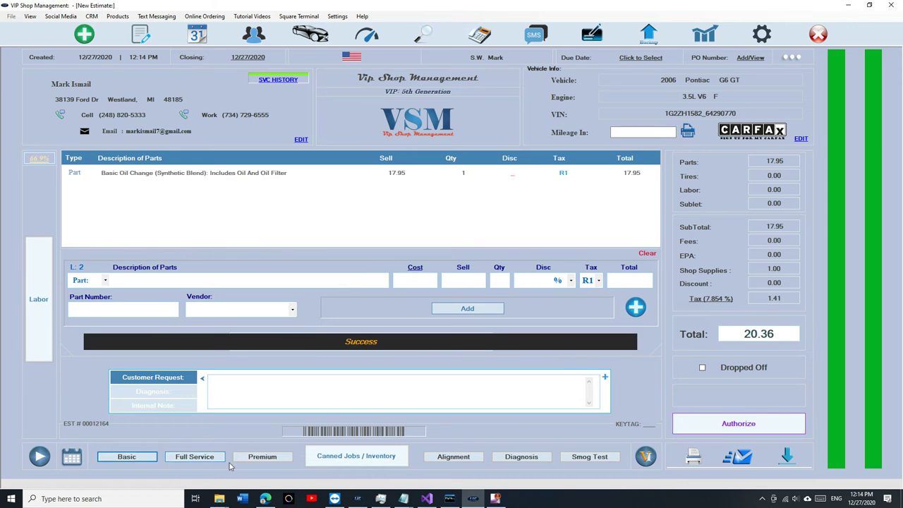
Step: Add the Wheel Alignment job, then open the Nexpart catalog, which decodes the 2006 Pontiac G6 3.5L V6
left_click(472, 465)
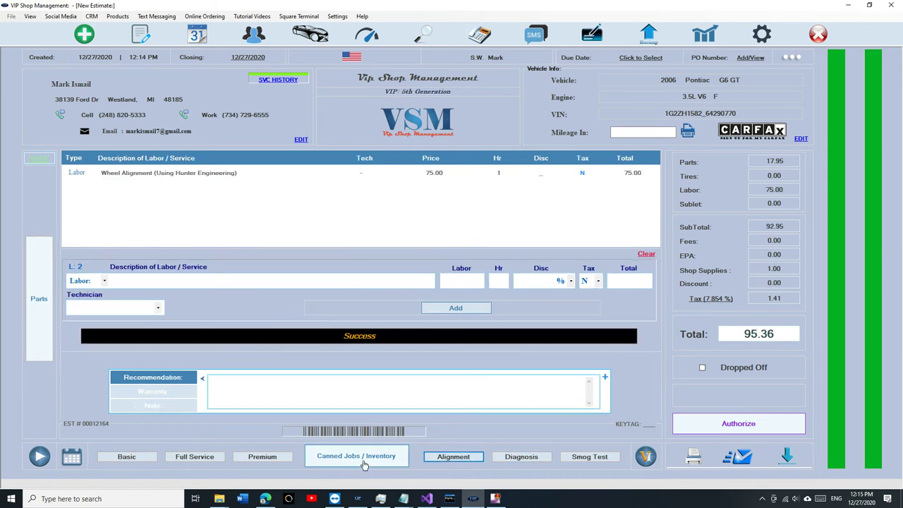
left_click(636, 309)
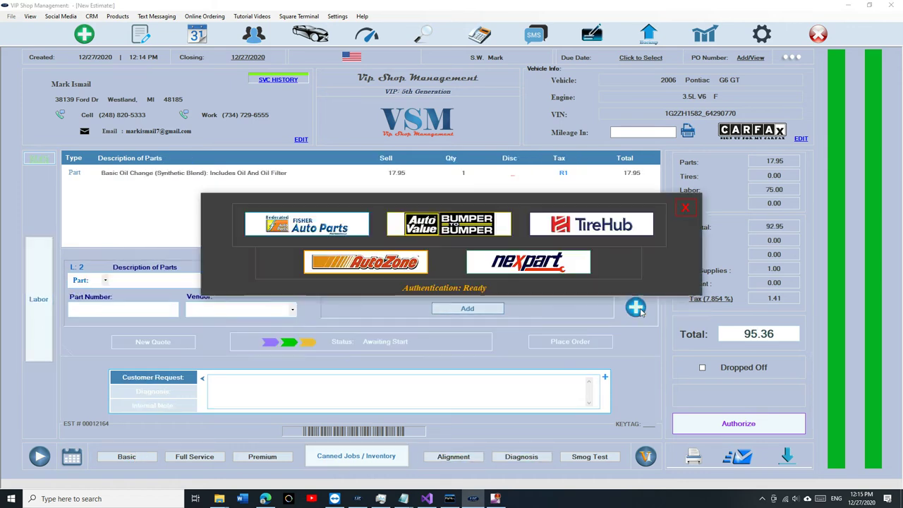
left_click(518, 263)
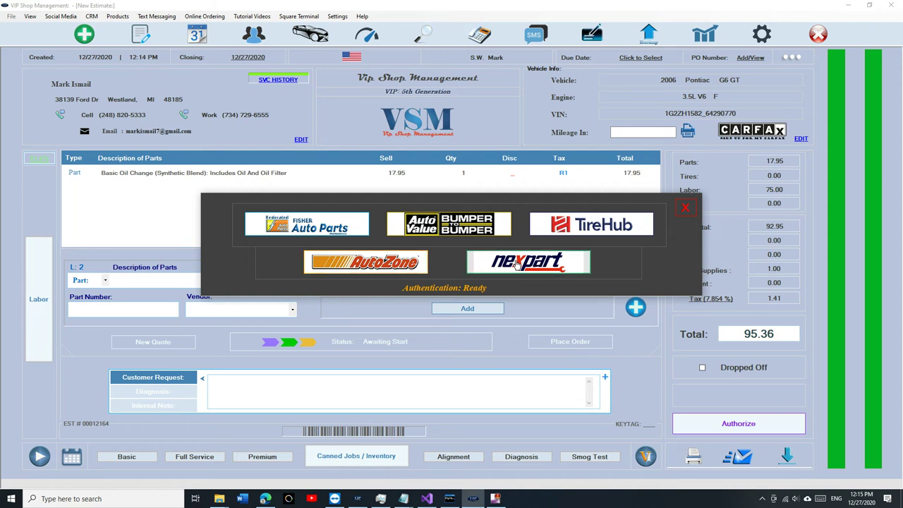
left_click(517, 269)
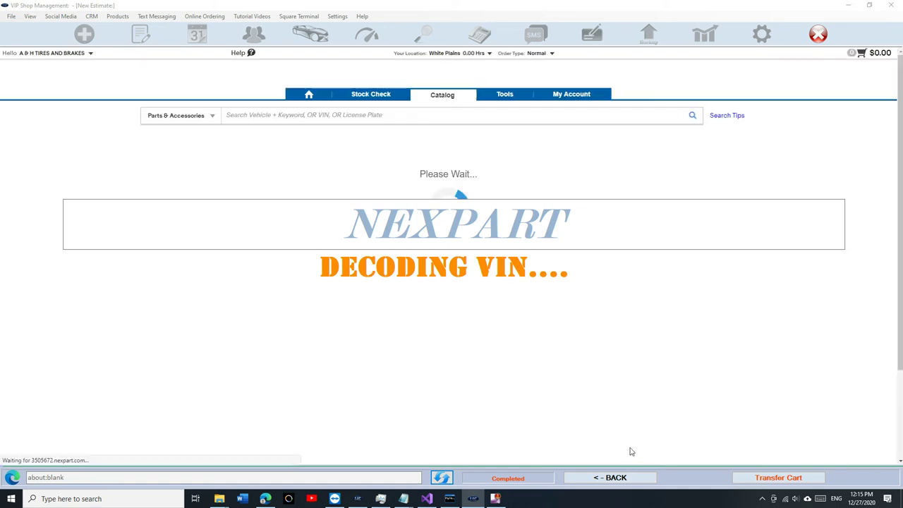
Step: Return to the estimate and reopen the Nexpart catalog through VendorTest1
left_click(611, 478)
left_click(635, 307)
left_click(531, 262)
left_click(533, 272)
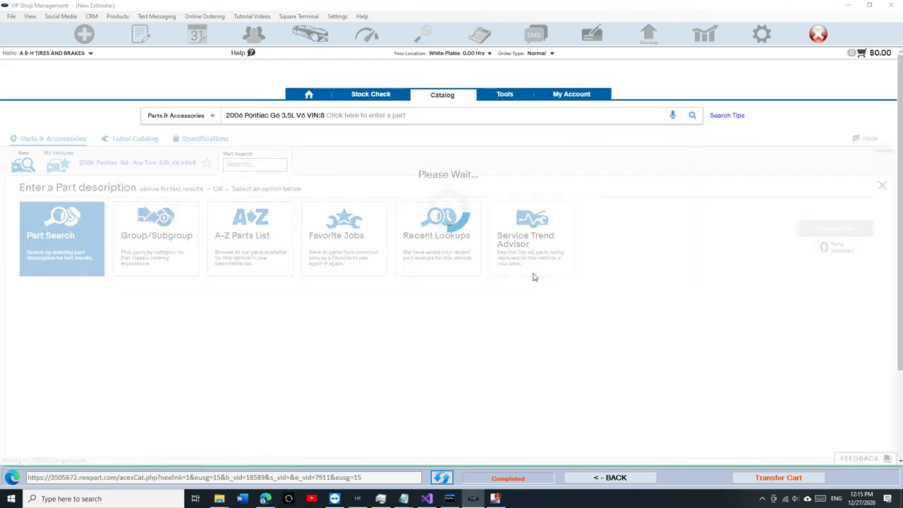
Step: In Service Trend Advisor, choose Starter Motor and add the Bosch SR8627N starter to the cart
left_click(531, 249)
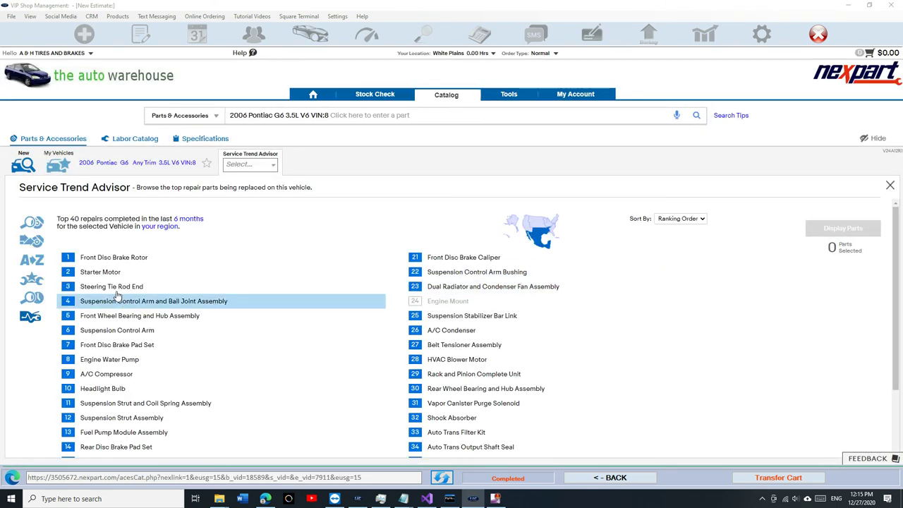
left_click(112, 272)
left_click(850, 227)
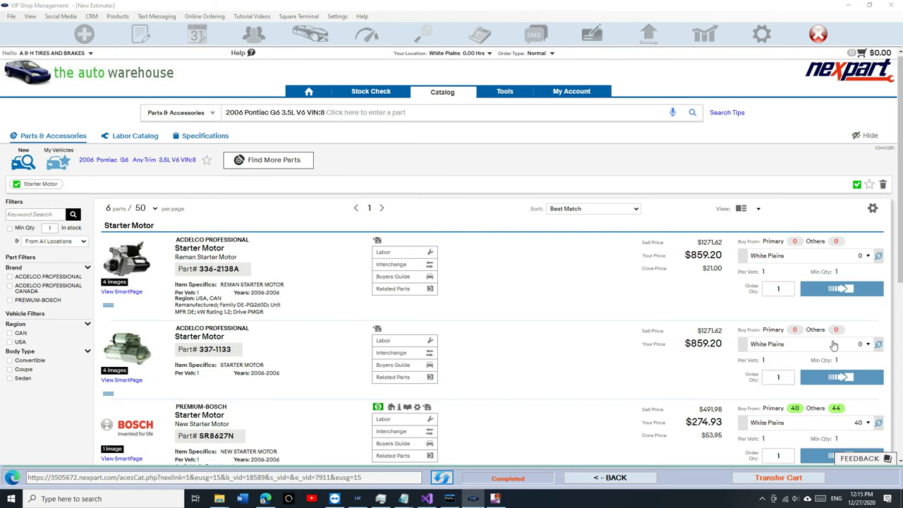
scroll(835, 341, "down", 1)
left_click(834, 394)
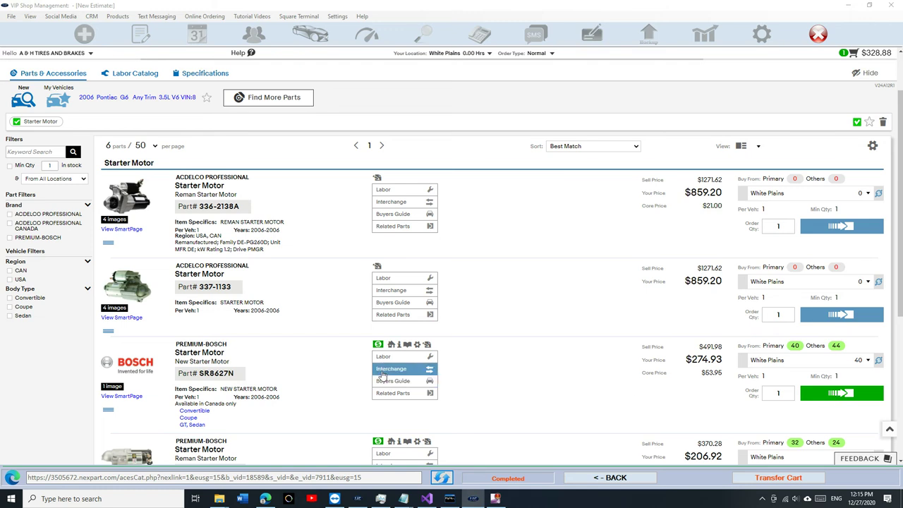
Step: Add the 0.90-hour starter remove-and-replace labor and transfer the cart to the estimate
left_click(393, 357)
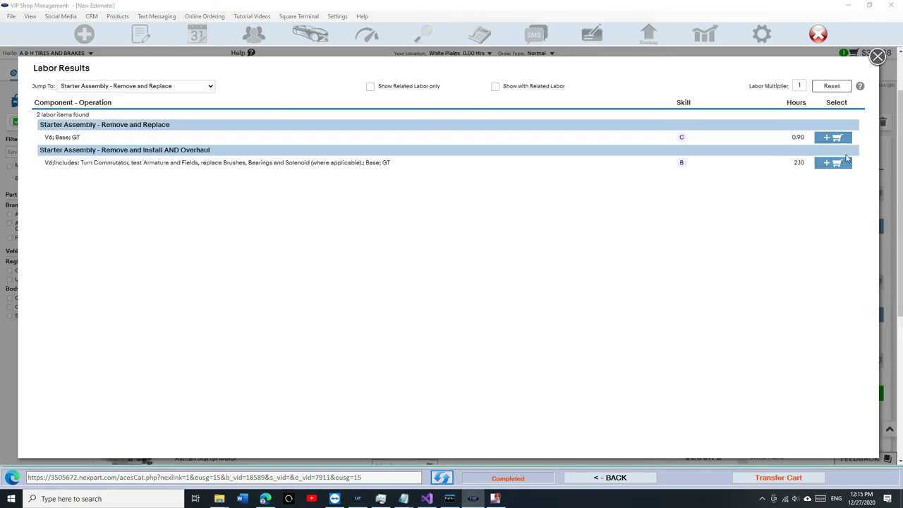
left_click(834, 139)
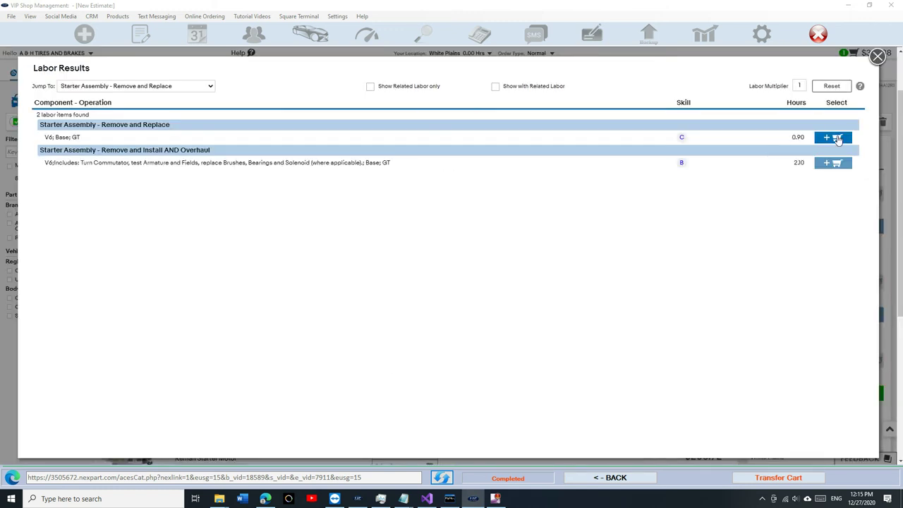
left_click(878, 56)
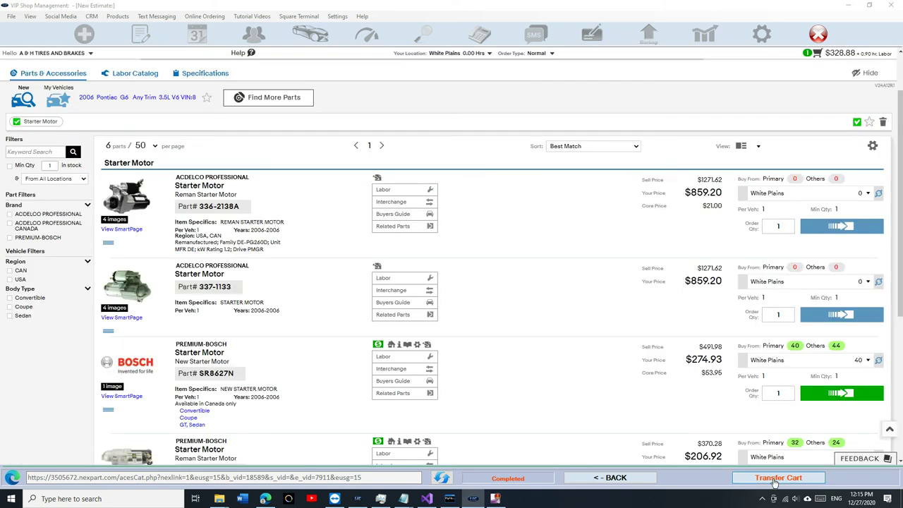
left_click(775, 479)
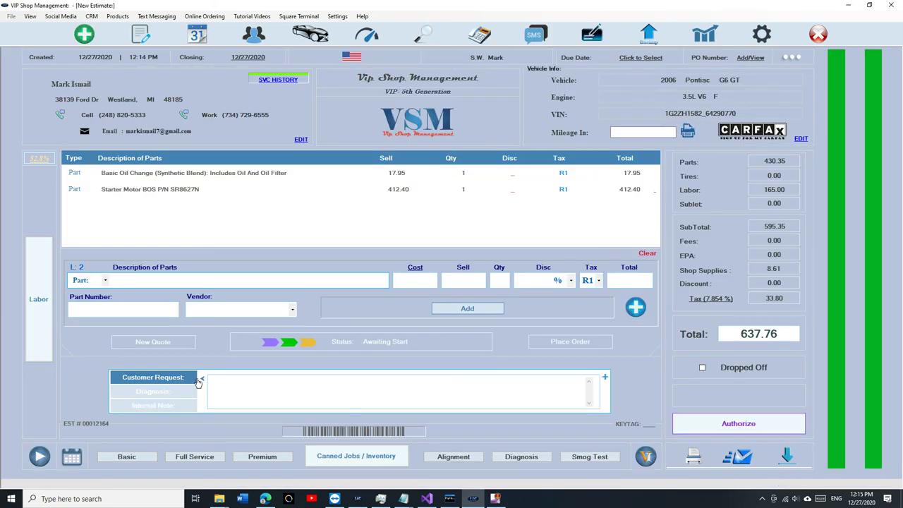
Step: Review the estimate's labor and parts lines, then authorize it in person
left_click(41, 323)
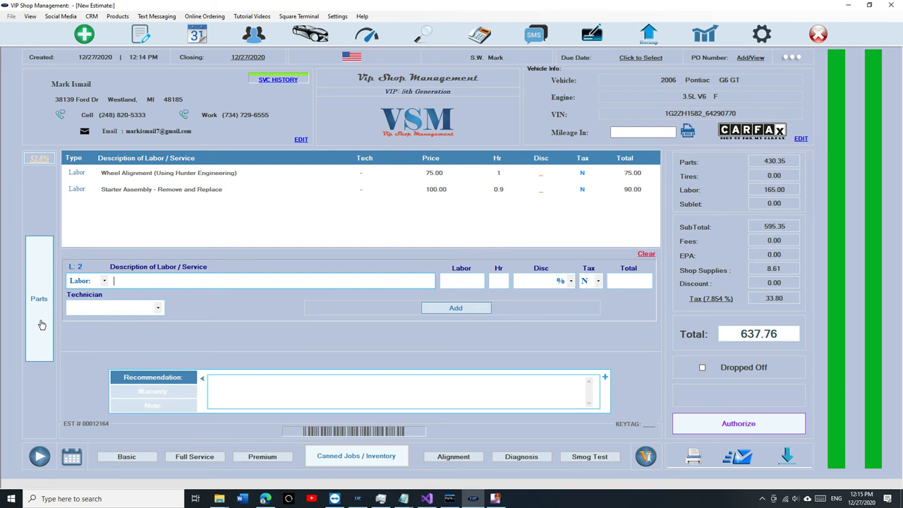
left_click(42, 324)
left_click(42, 325)
left_click(41, 325)
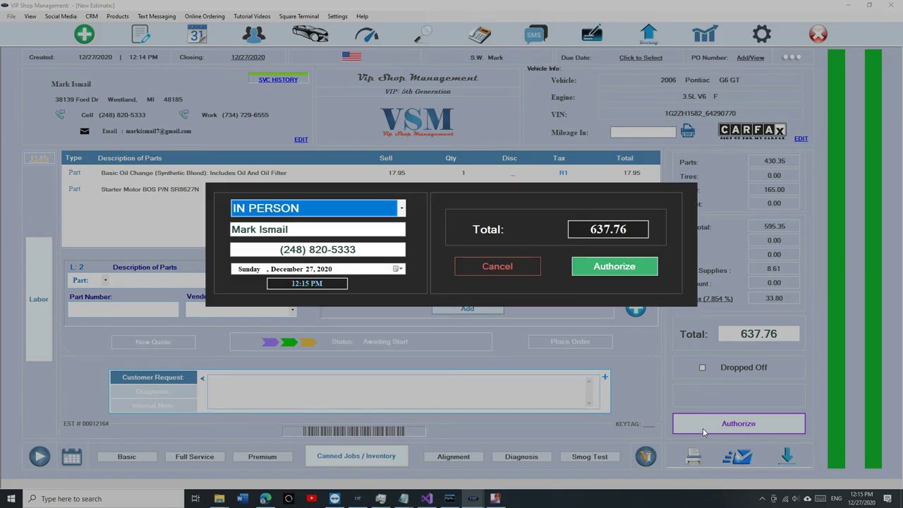
left_click(706, 429)
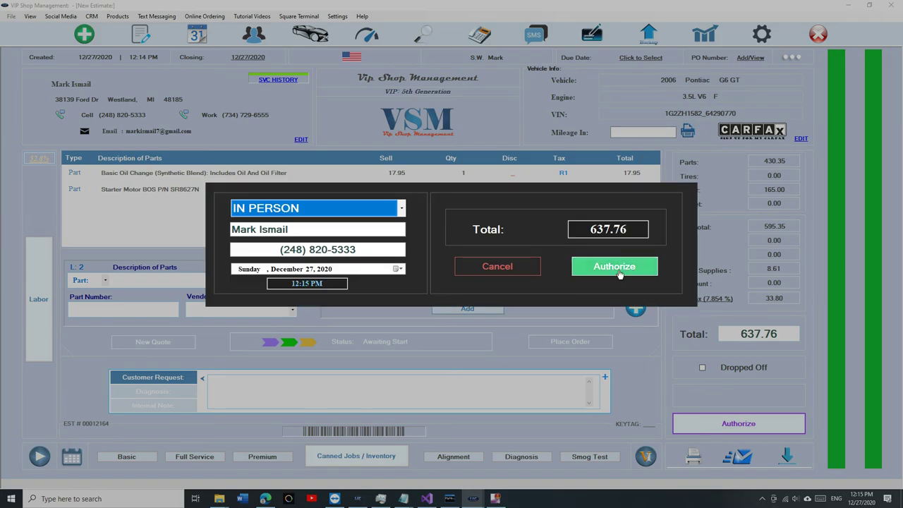
left_click(614, 266)
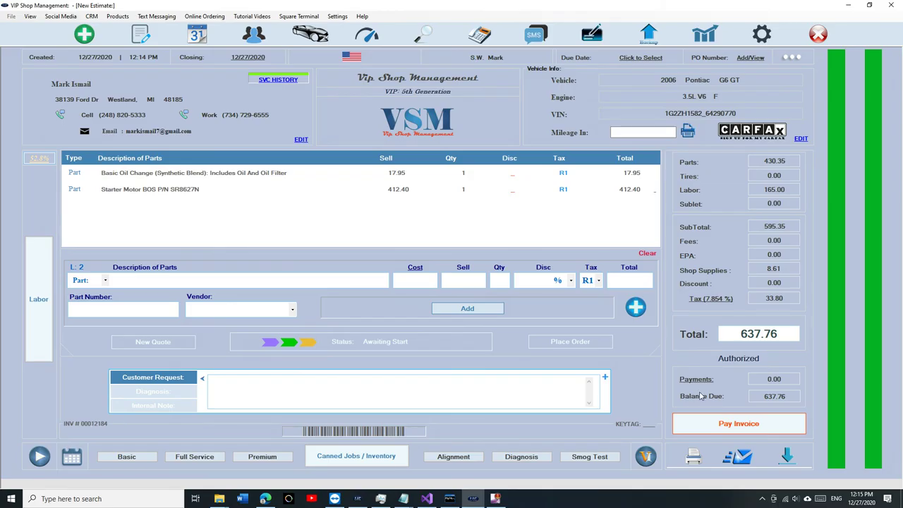
Step: Record full payment of 637.76 so the balance is 0.00, then start a blank new estimate
left_click(699, 420)
left_click(534, 319)
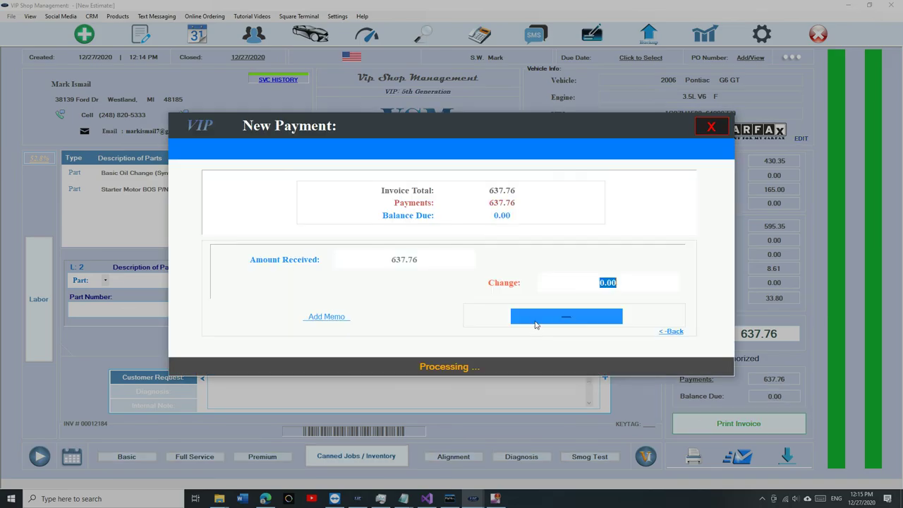
left_click(705, 129)
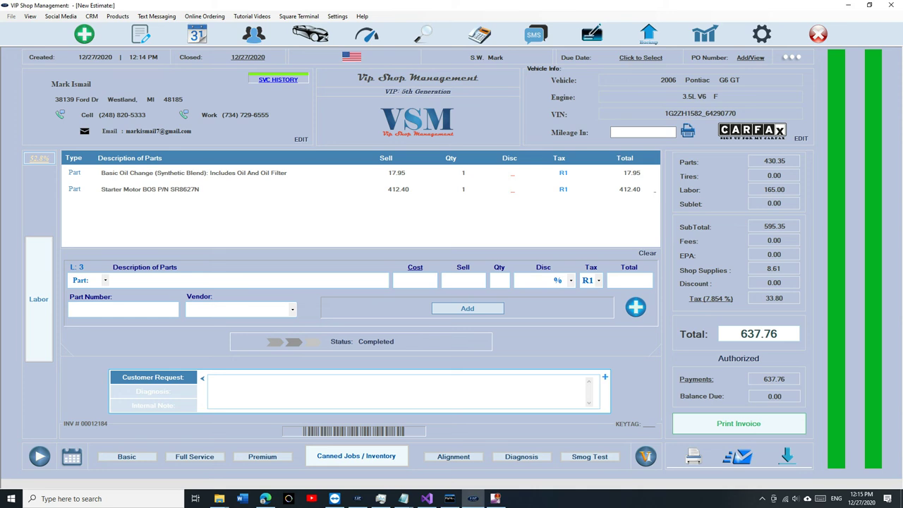
left_click(85, 35)
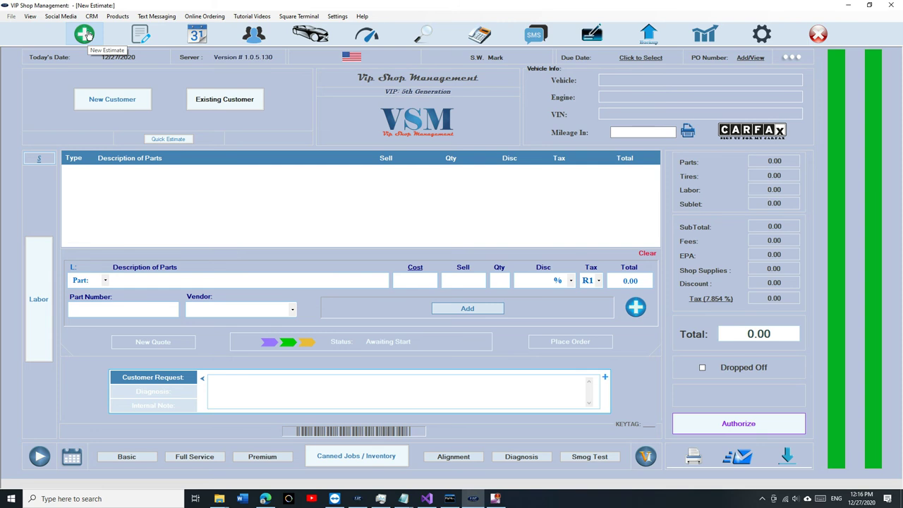
Step: Enter the customer request 'FASTTTT…' on the blank estimate
left_click(281, 390)
type("FASTTTTTTTTTTTTTTTTTTTTTTTTTTTTTTTTTTT...............")
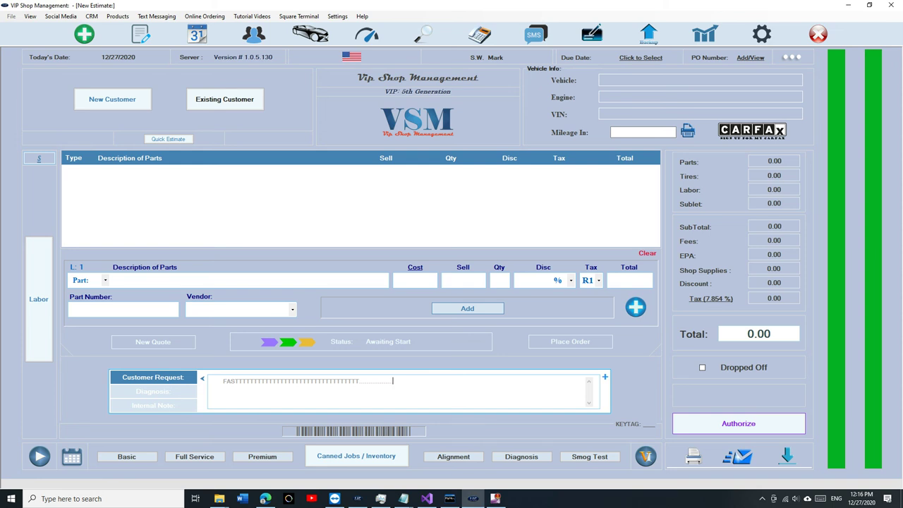
Step: Sign in to Reports with the passcode and view, then close, the sales tax report
left_click(704, 34)
type("1234")
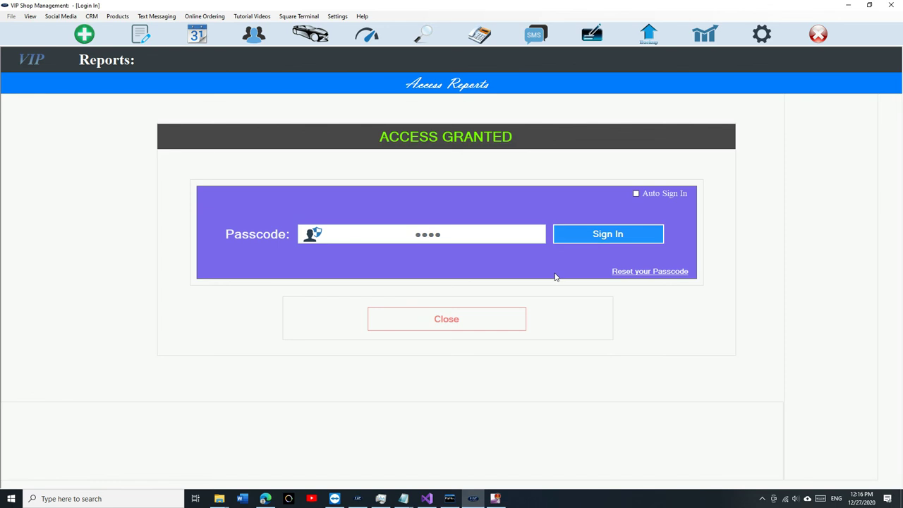
left_click(388, 252)
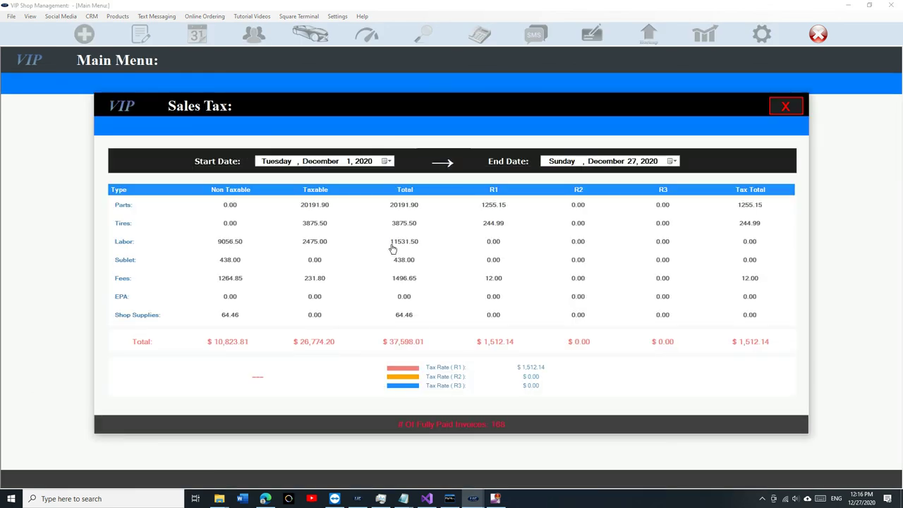
left_click(785, 106)
Step: Open the Daily-Weekly sales report and switch it to the weekly period
left_click(242, 194)
left_click(169, 65)
left_click(170, 92)
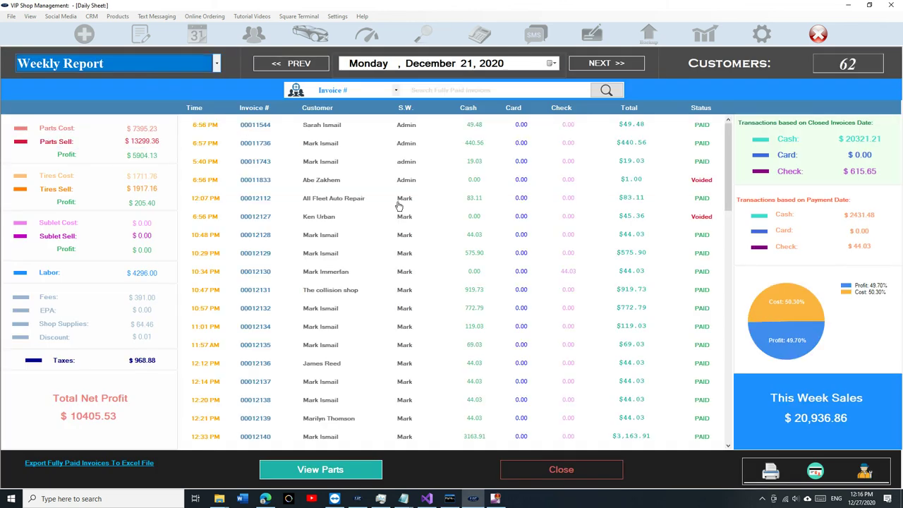
scroll(446, 261, "down", 8)
scroll(446, 261, "up", 10)
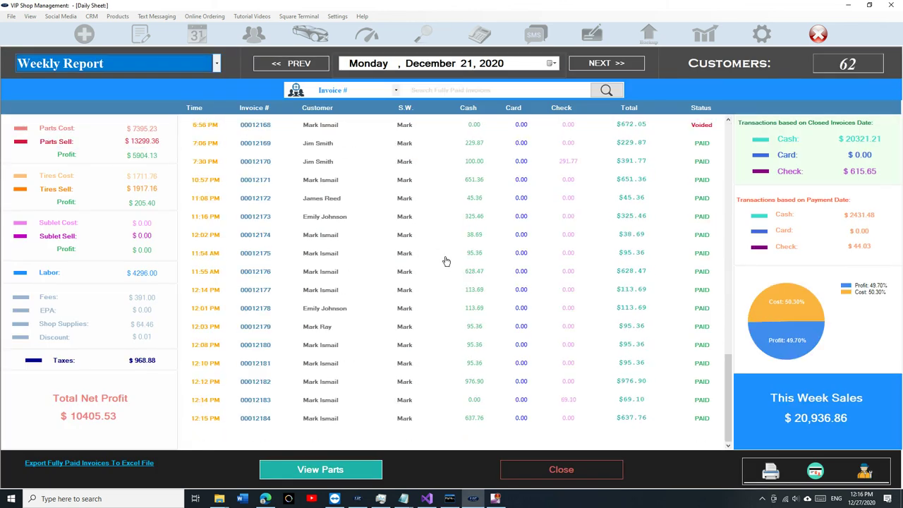
Step: Switch to the monthly report, browse October to December 2020, and view that month's purchased parts
left_click(152, 71)
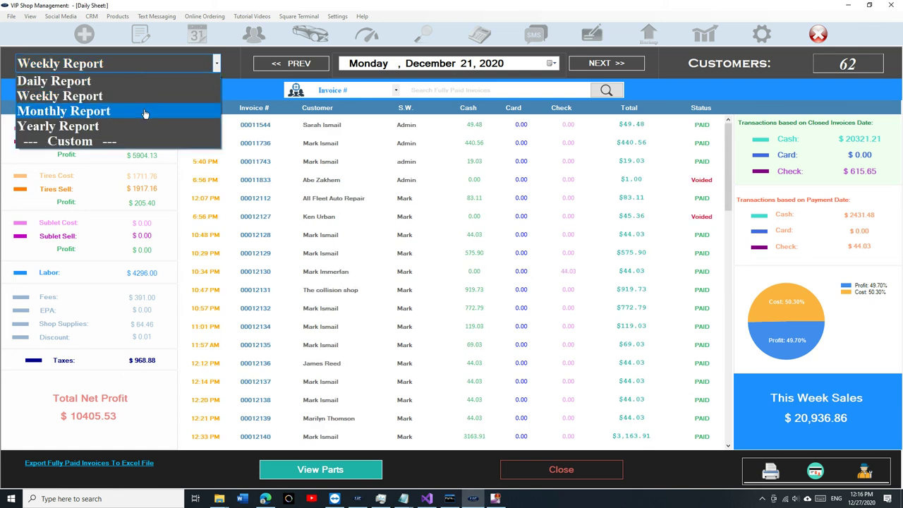
left_click(146, 111)
scroll(541, 265, "down", 3)
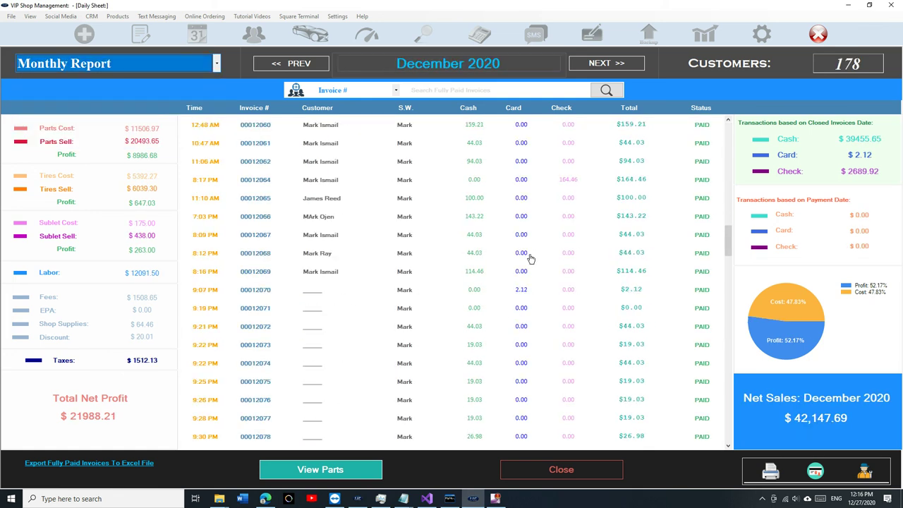
left_click(304, 71)
left_click(303, 67)
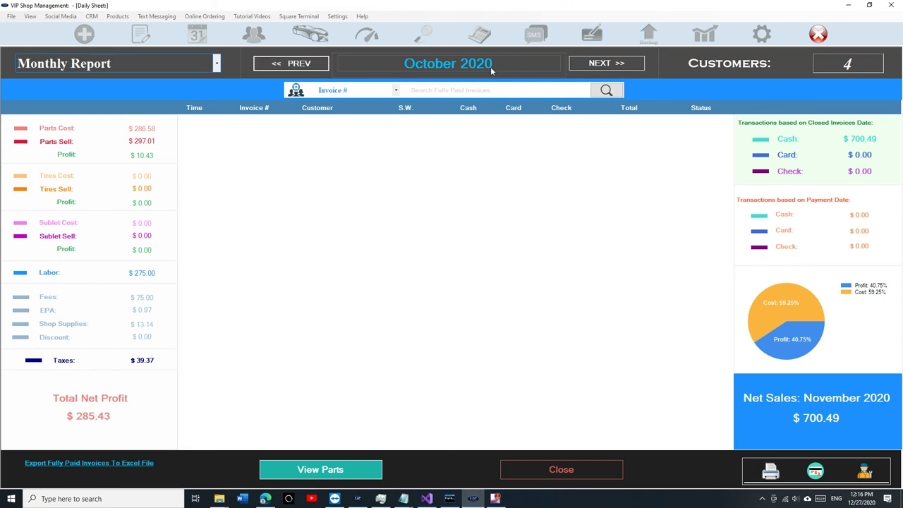
left_click(596, 67)
left_click(594, 67)
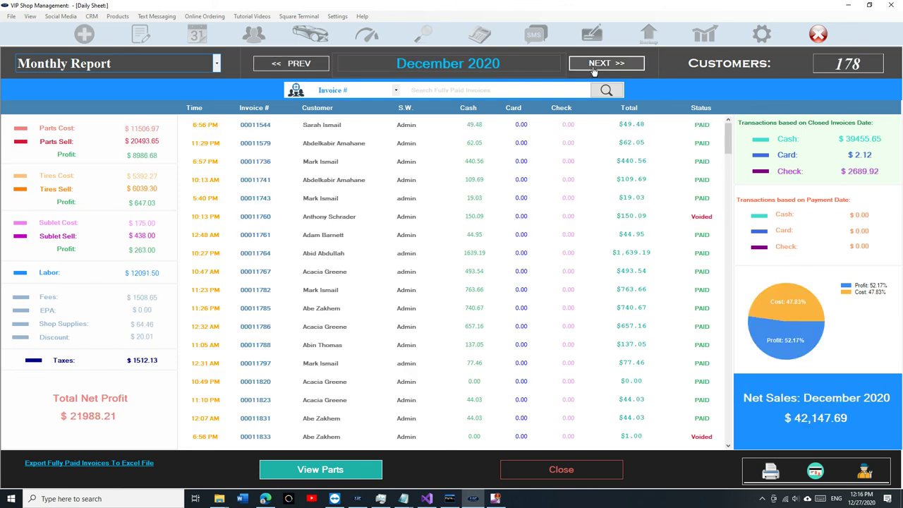
left_click(338, 474)
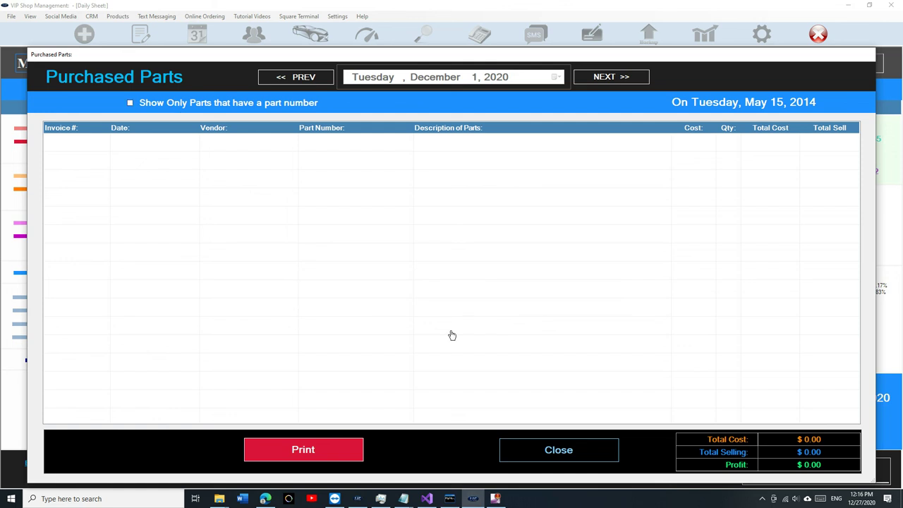
left_click(565, 459)
Step: Move ahead to January 2021, close the monthly report and sign out of Reports
left_click(599, 64)
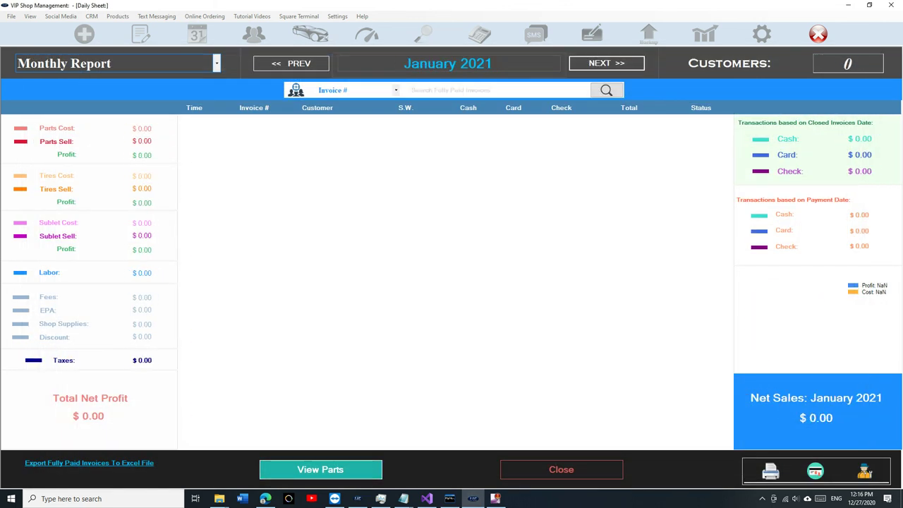
left_click(561, 473)
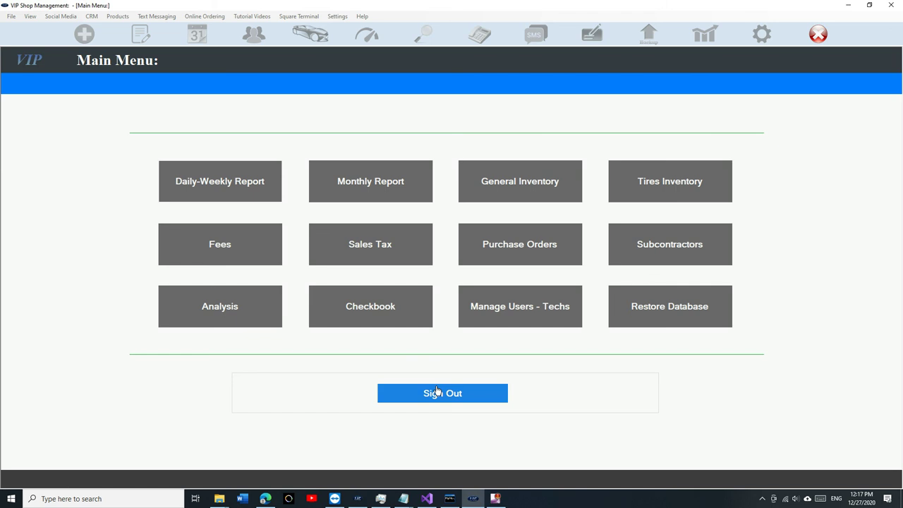
left_click(436, 392)
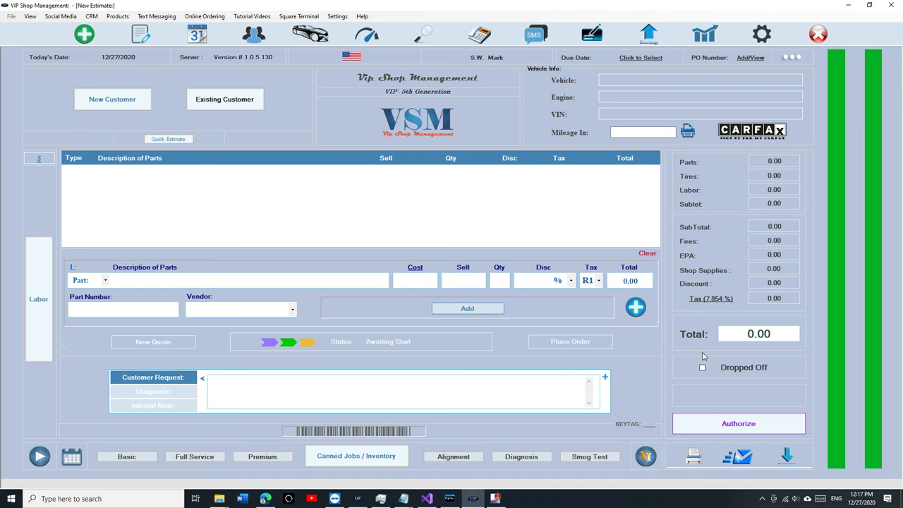